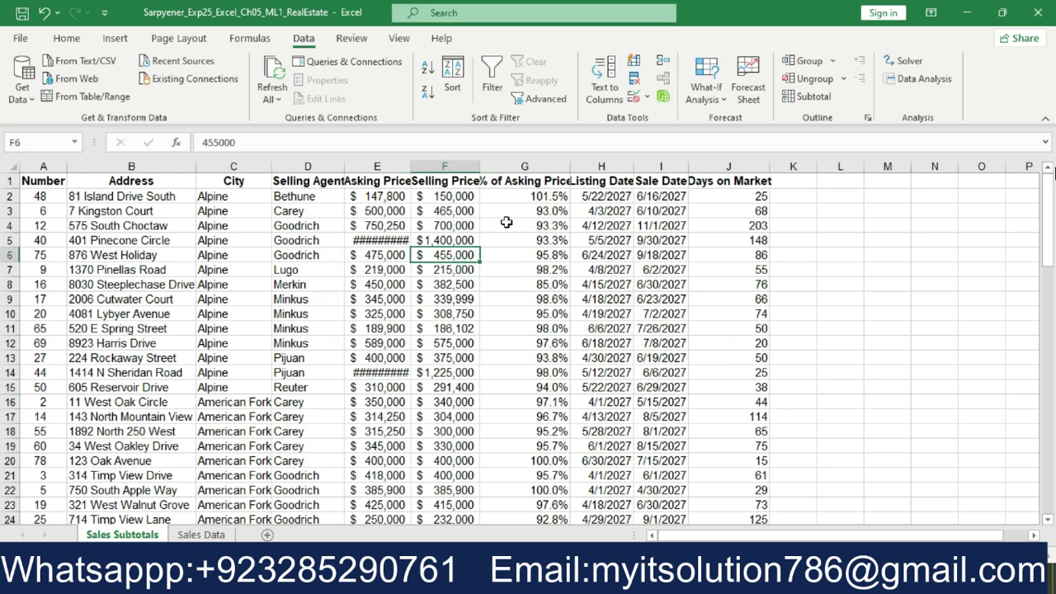
Open the Subtotal settings for the sales data, and highlight "calculate the average" in pink in the Word instructions.
click(810, 98)
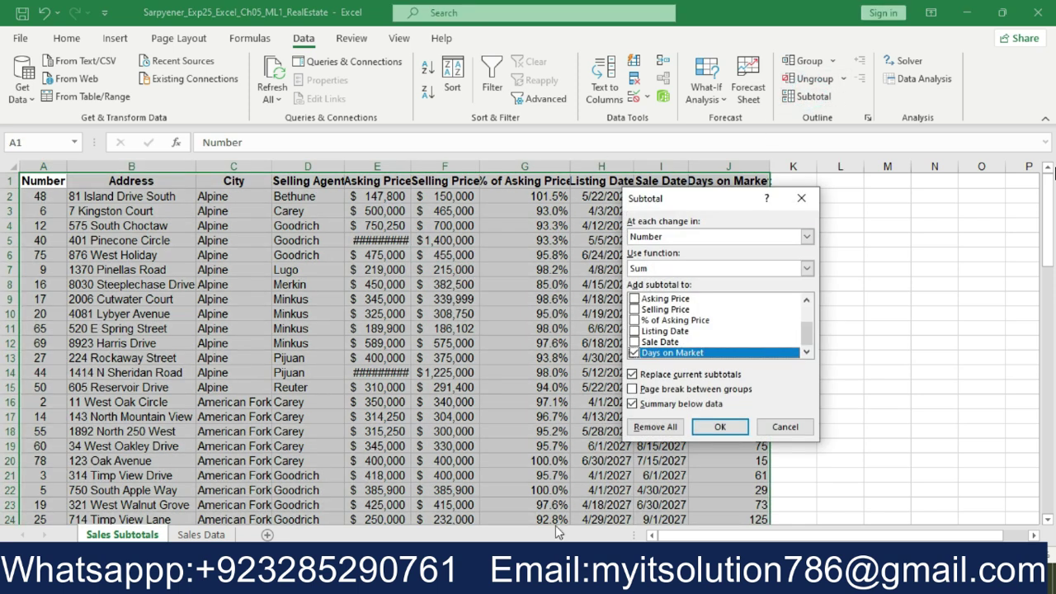
key(alt+Tab)
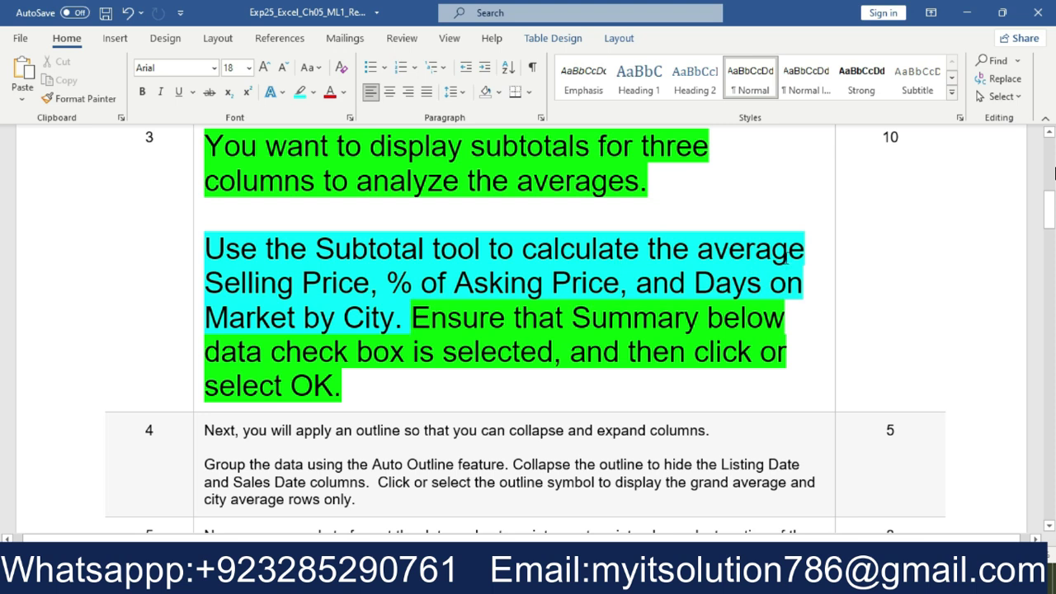
drag(806, 252, 598, 250)
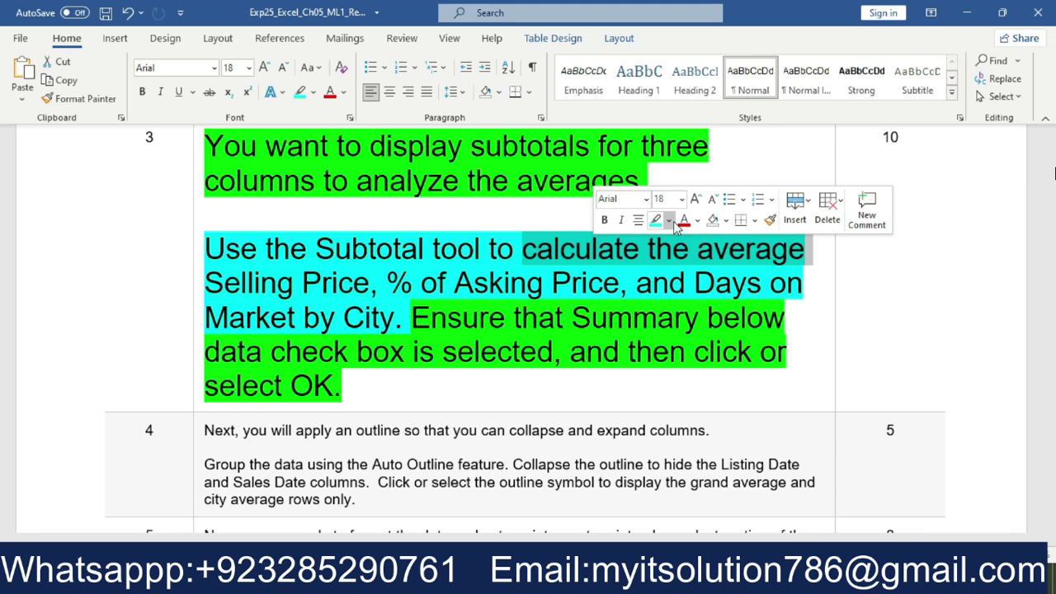
click(669, 220)
click(730, 242)
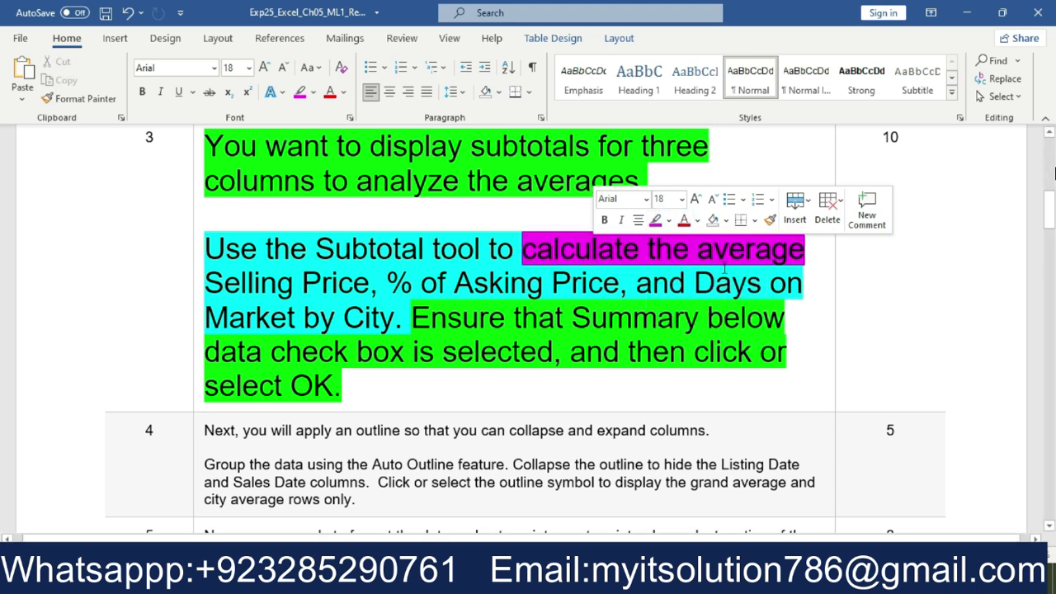
click(646, 406)
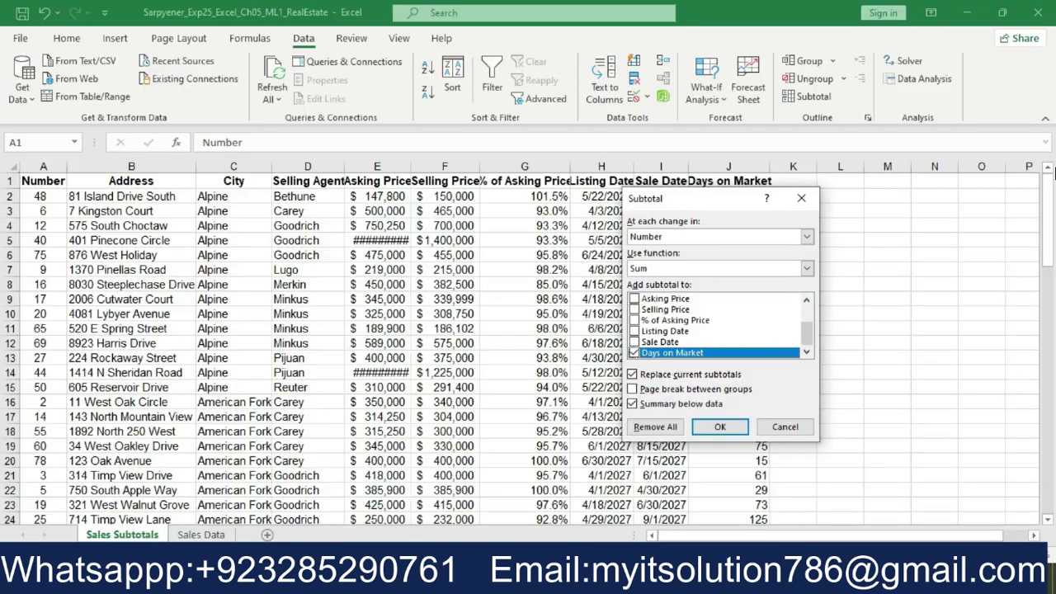
Switch to Excel and set the subtotals to use the Average function at each change in City.
key(alt+Tab)
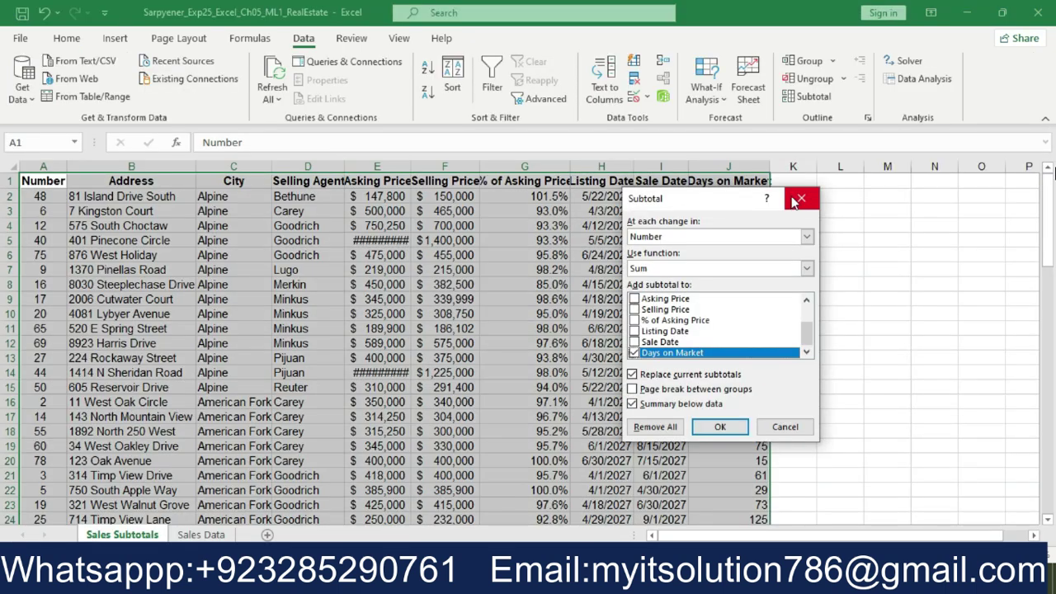
click(804, 268)
click(796, 302)
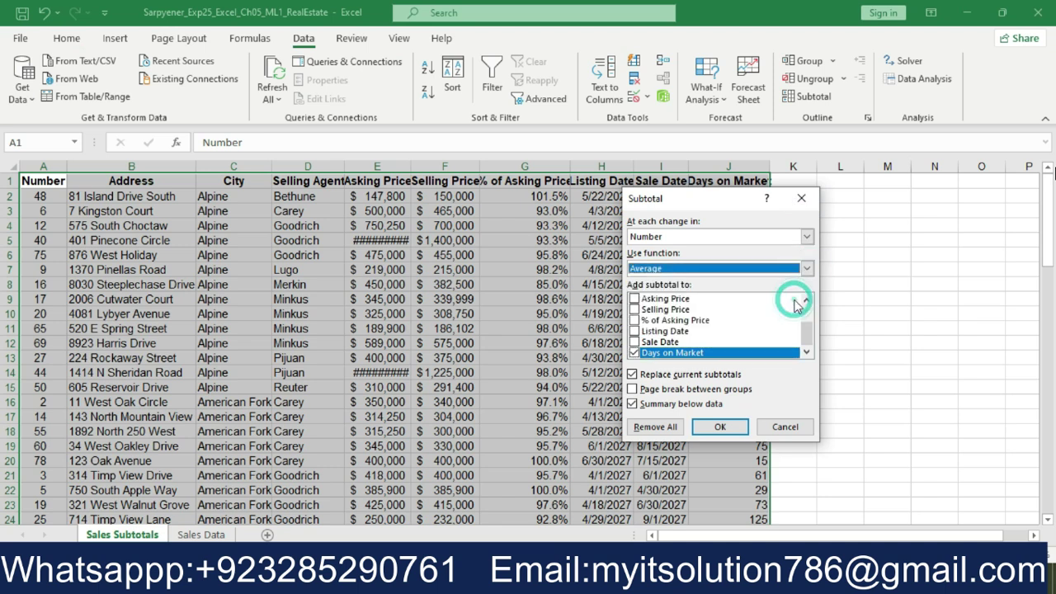
click(809, 237)
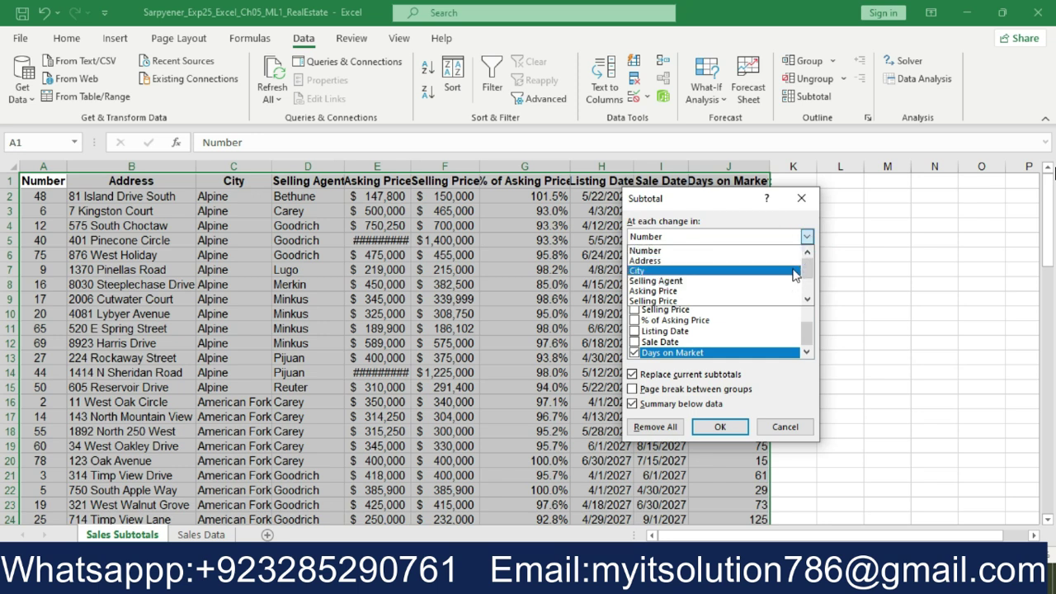
click(794, 271)
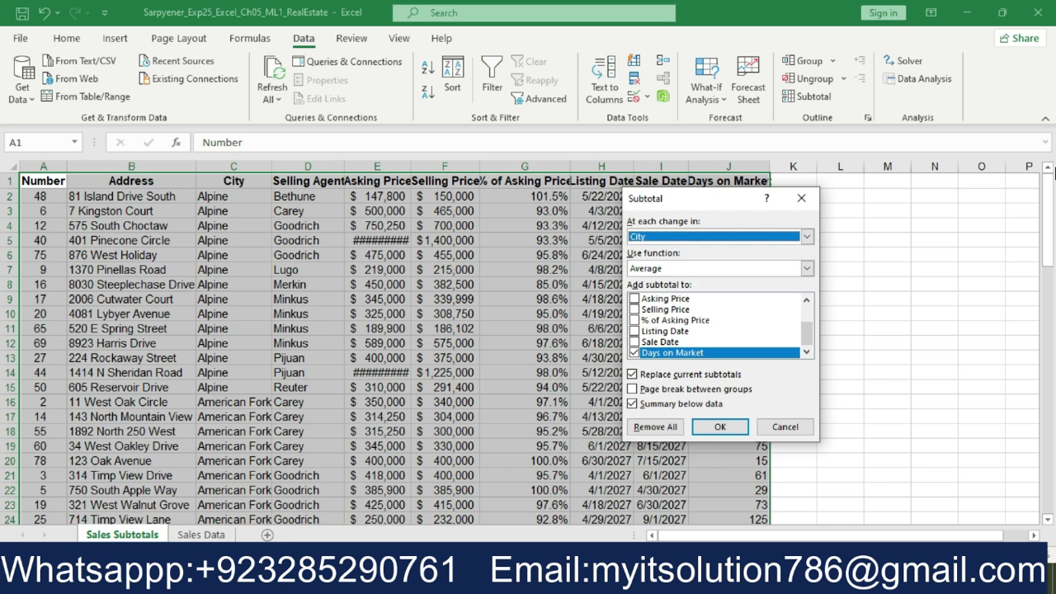
Switch to Word and highlight "Selling Price, % of Asking Price" in pink in the step 3 instructions.
key(alt+Tab)
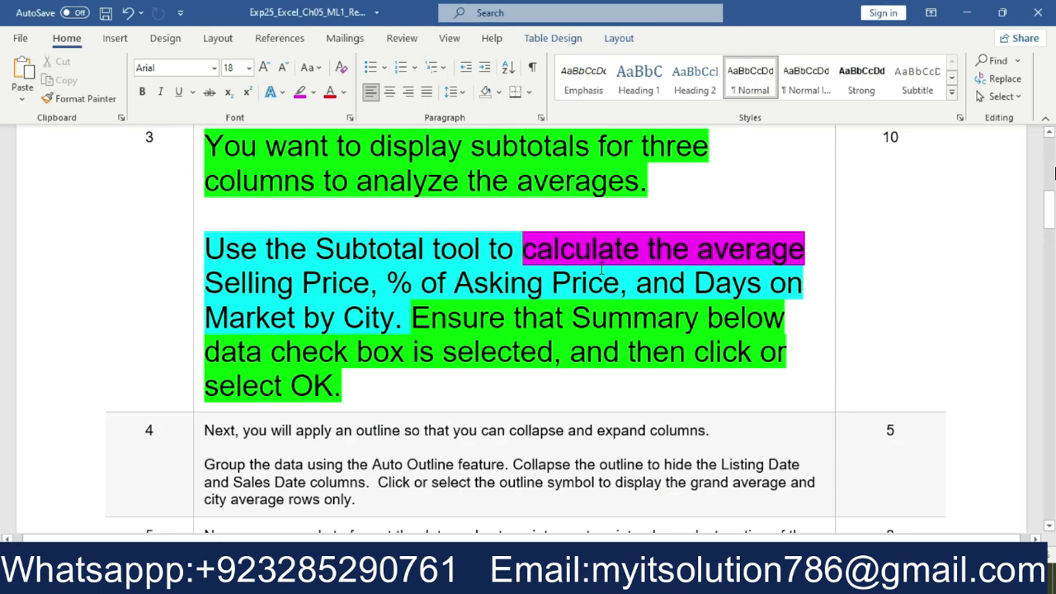
drag(617, 284, 228, 288)
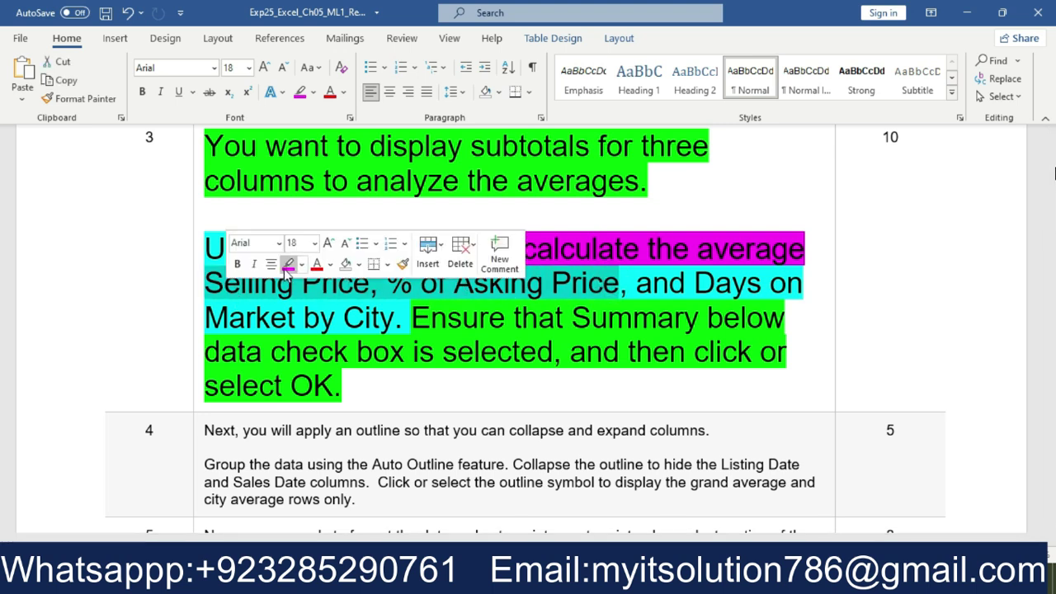
click(285, 276)
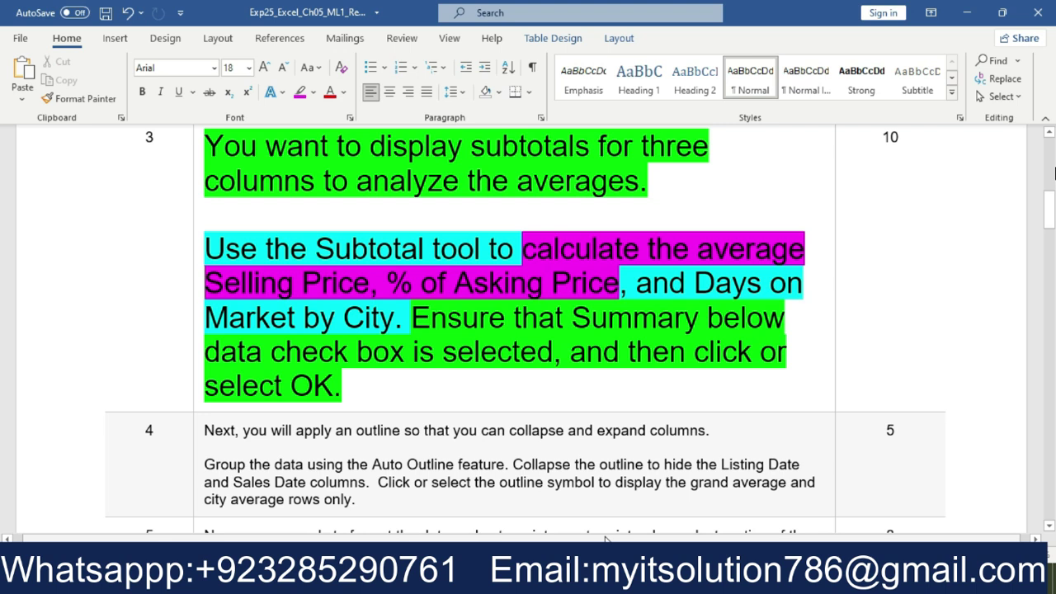
Switch to Excel and include Selling Price and % of Asking Price among the subtotaled columns.
key(alt+Tab)
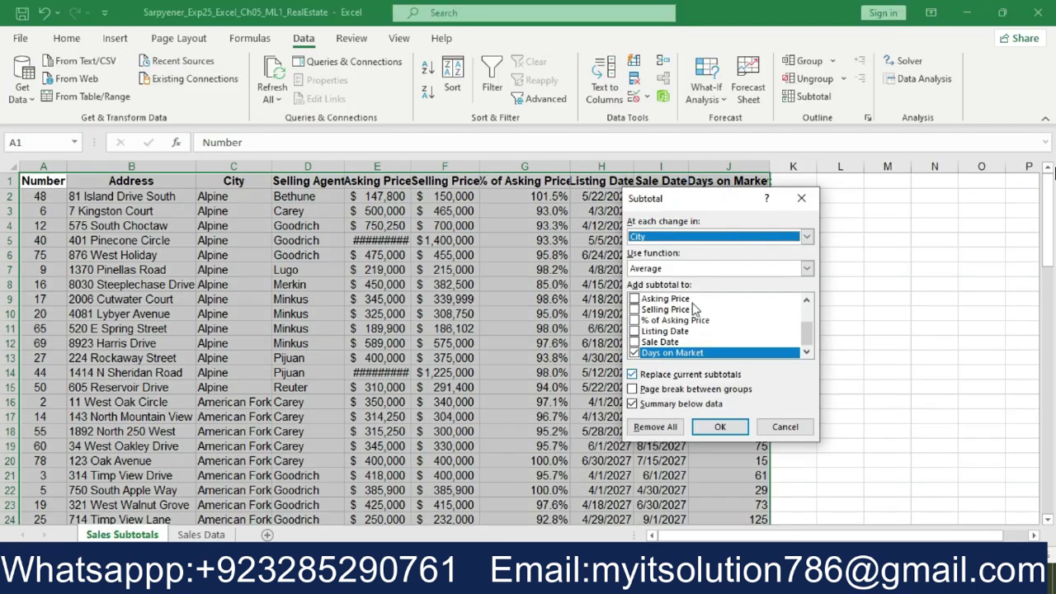
click(634, 309)
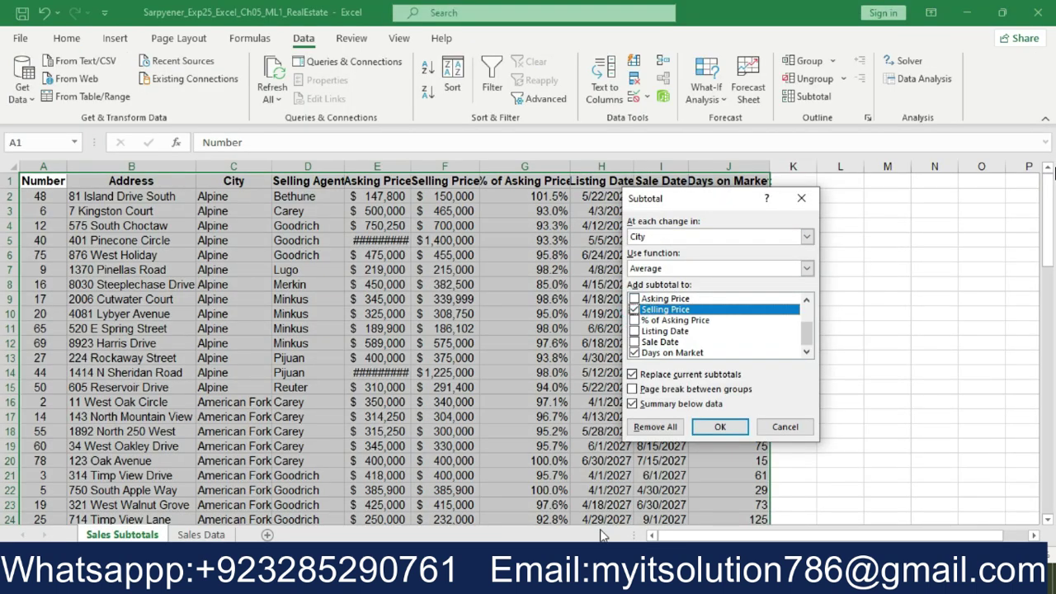
key(alt+Tab)
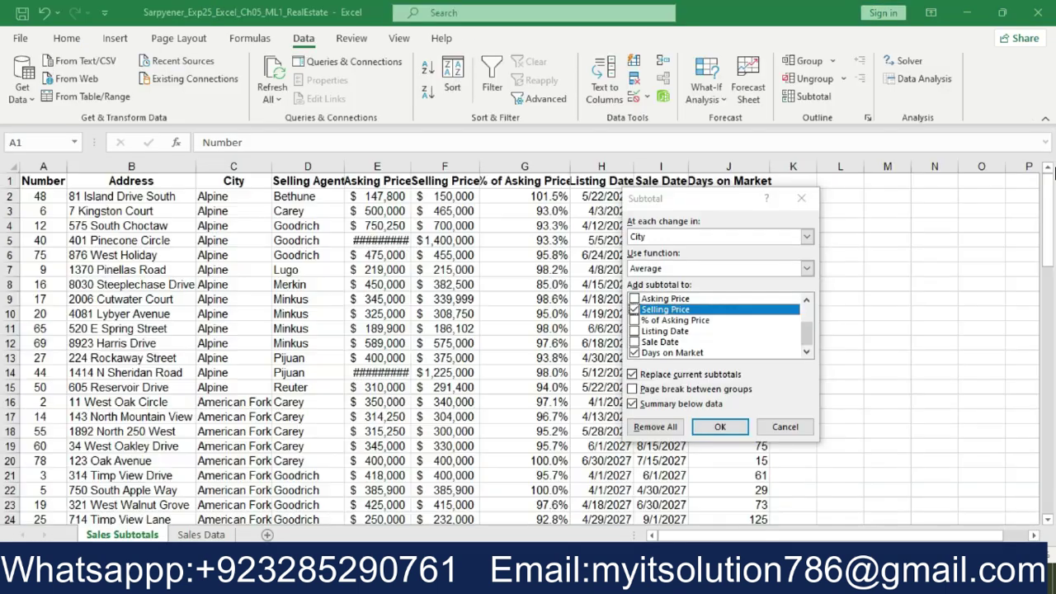
key(alt+Tab)
click(633, 320)
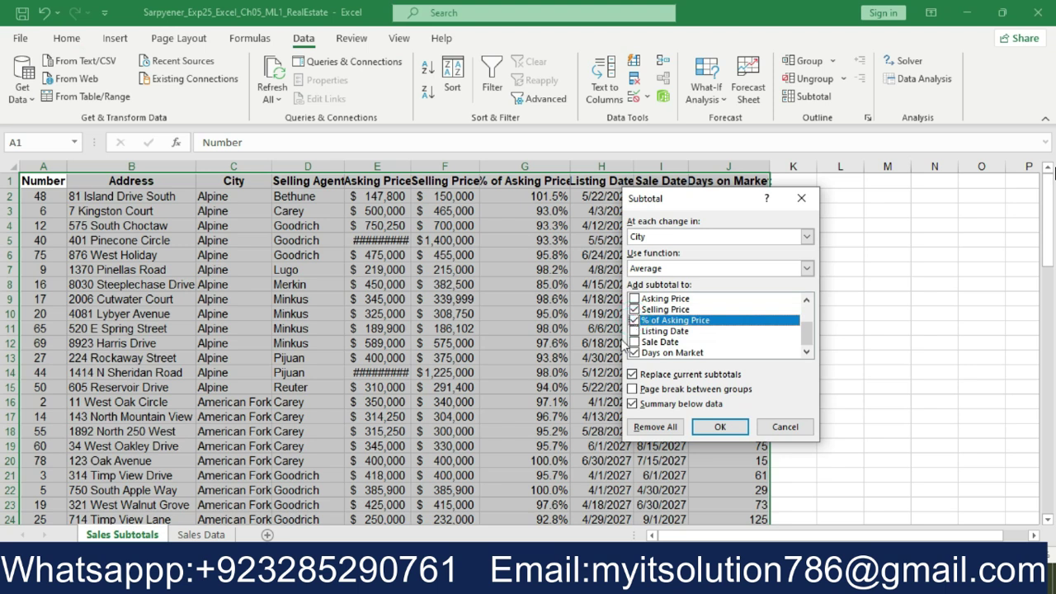
Switch to Word and highlight "and Days on Market by City" in pink in the step 3 instructions.
key(alt+Tab)
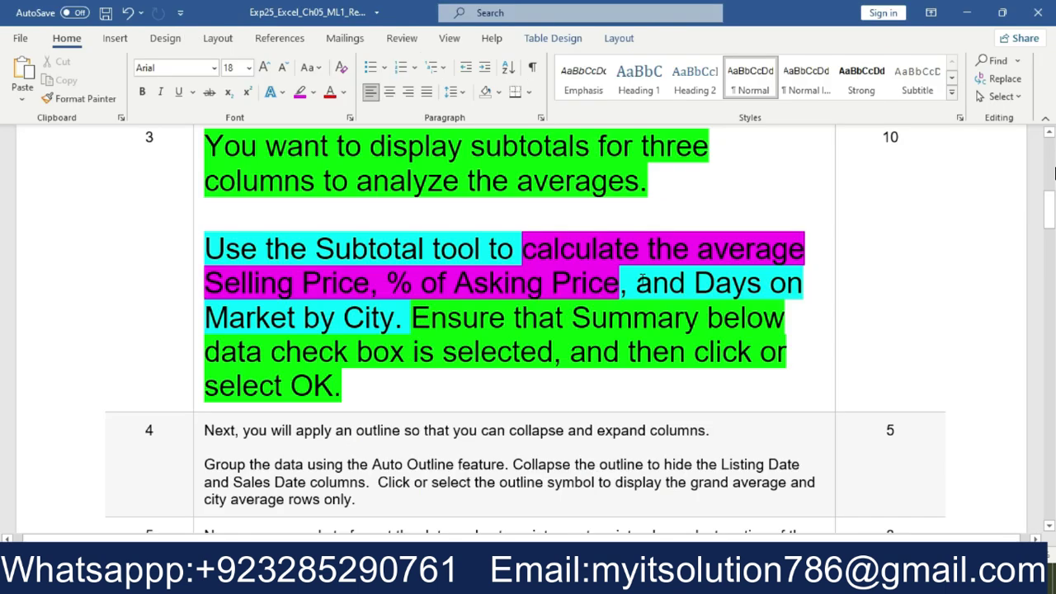
drag(621, 283, 405, 319)
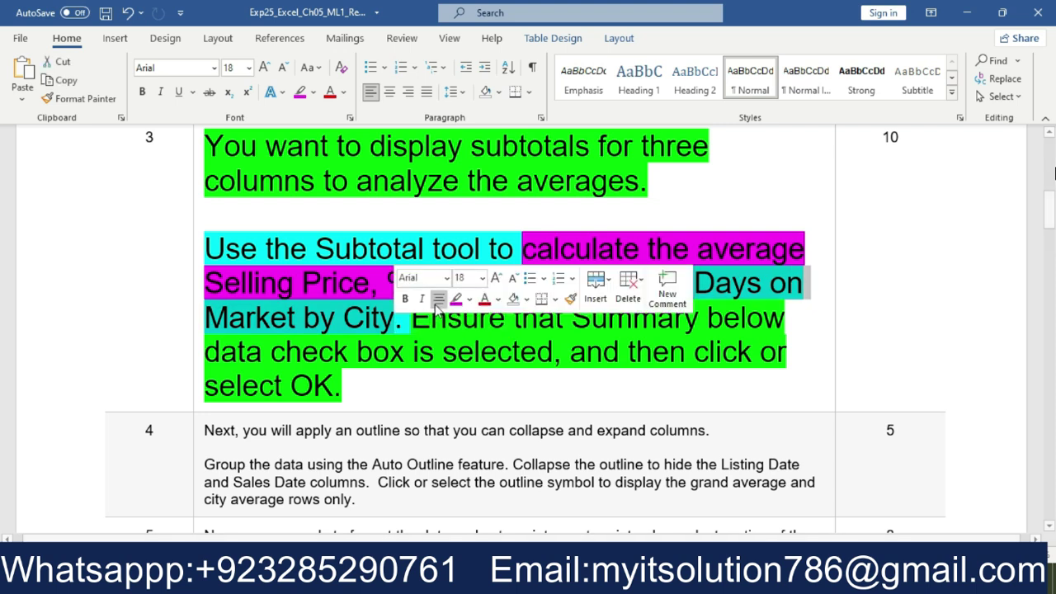
click(455, 301)
click(526, 381)
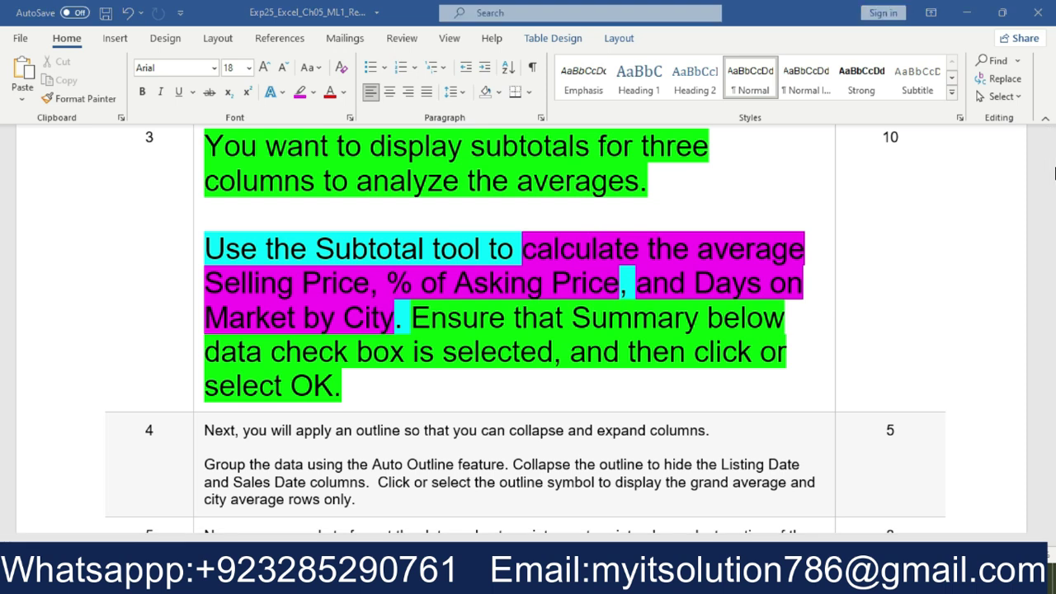
Switch to Excel and reselect City as the grouping column for the subtotals.
key(alt+Tab)
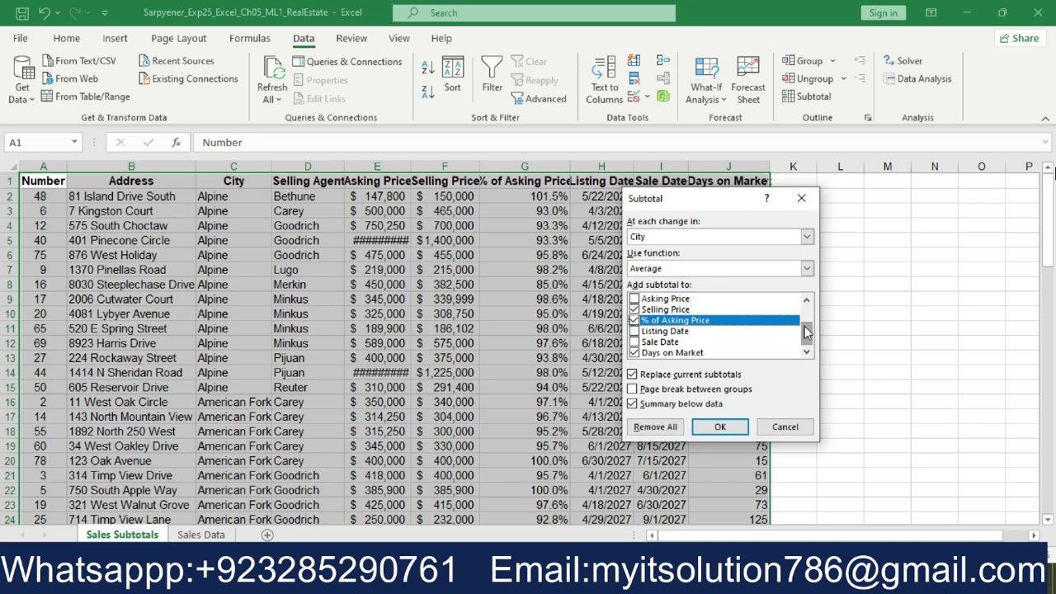
click(806, 239)
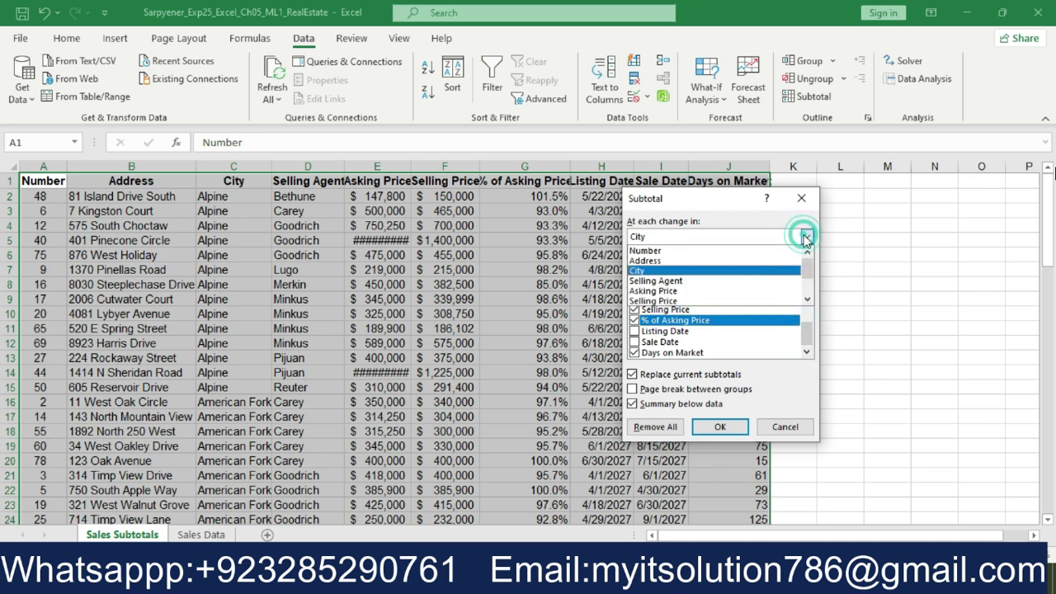
click(767, 272)
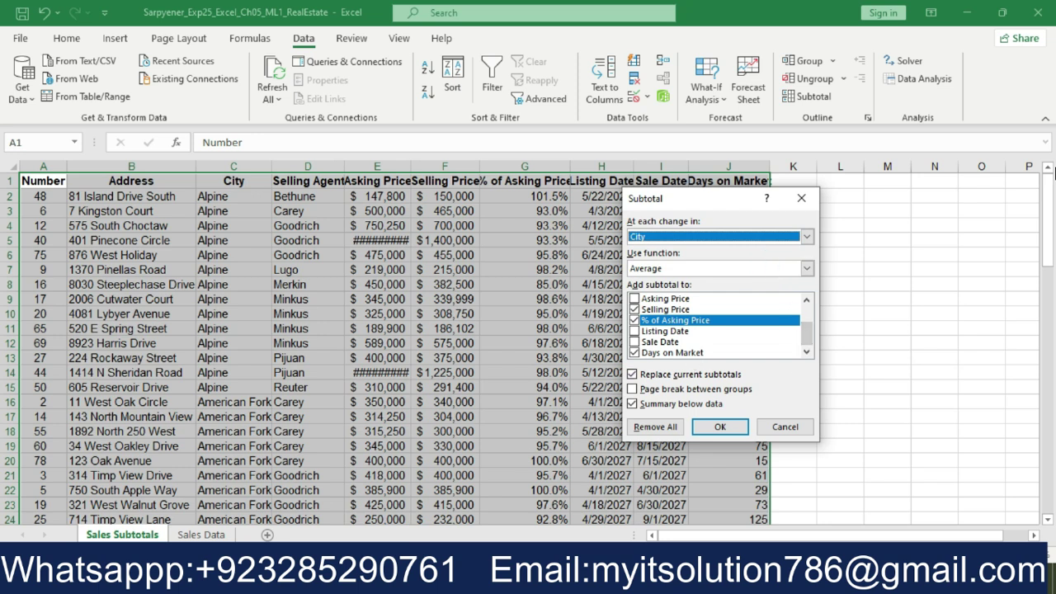
Switch to Word and highlight "Ensure that Summary below data check box is selected" in pink in the step 3 instructions.
key(alt+Tab)
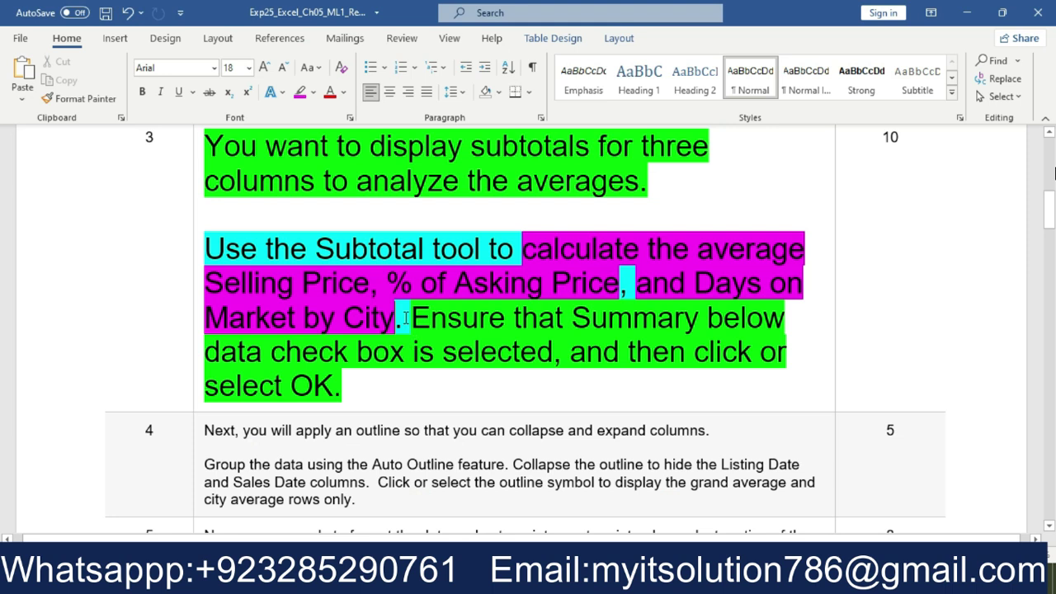
drag(405, 318, 500, 356)
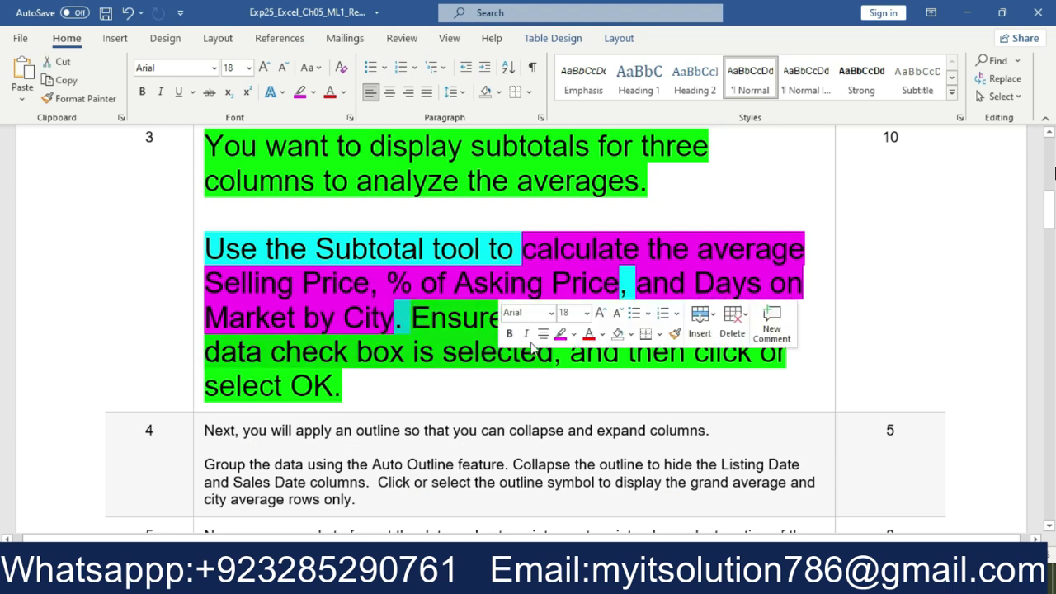
click(560, 334)
click(550, 378)
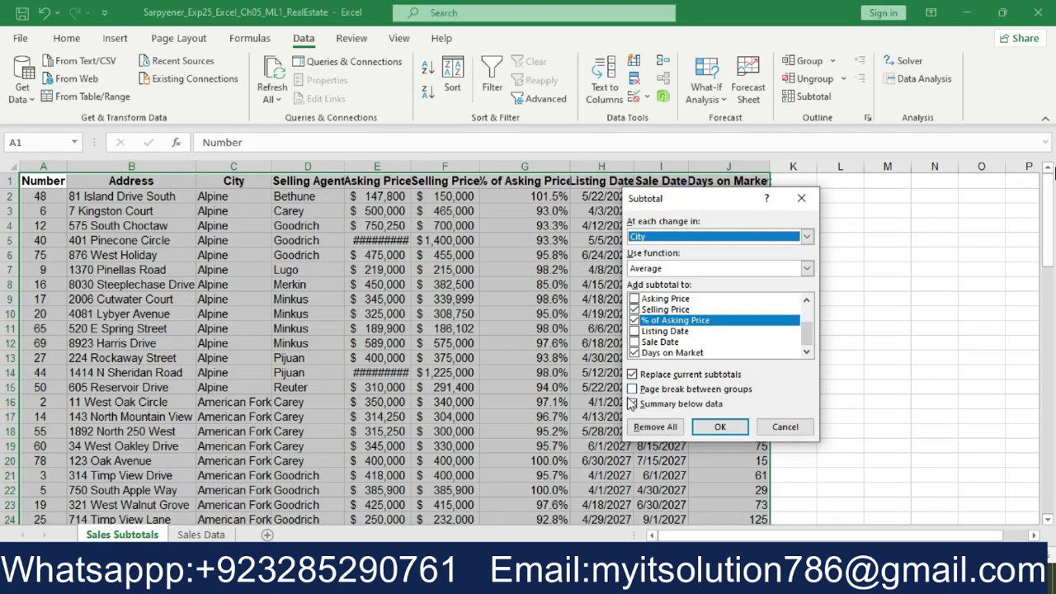
Switch to Excel and turn the Summary below data option off and back on.
click(632, 403)
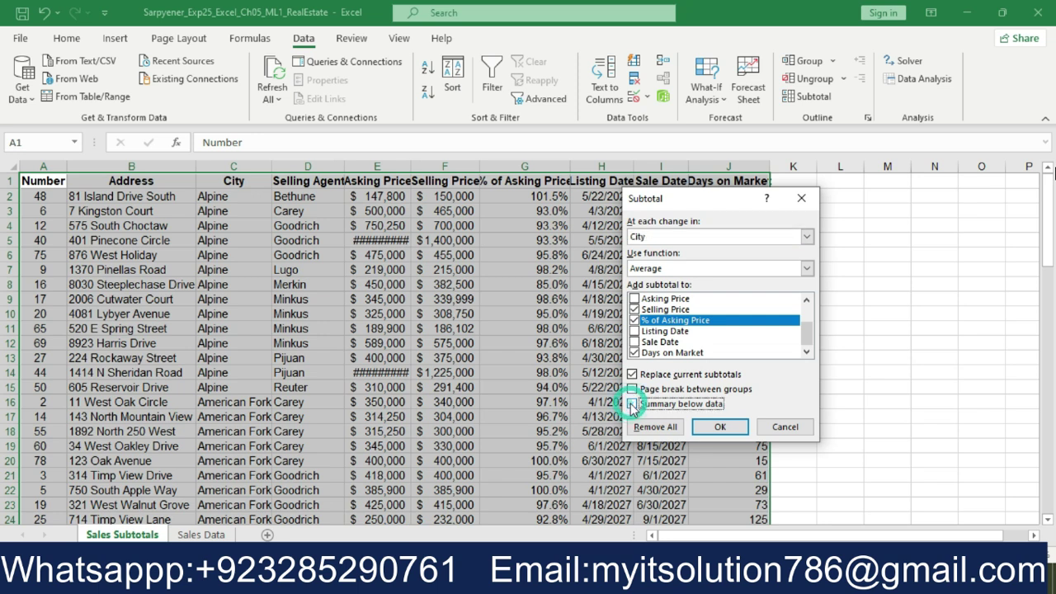
click(632, 403)
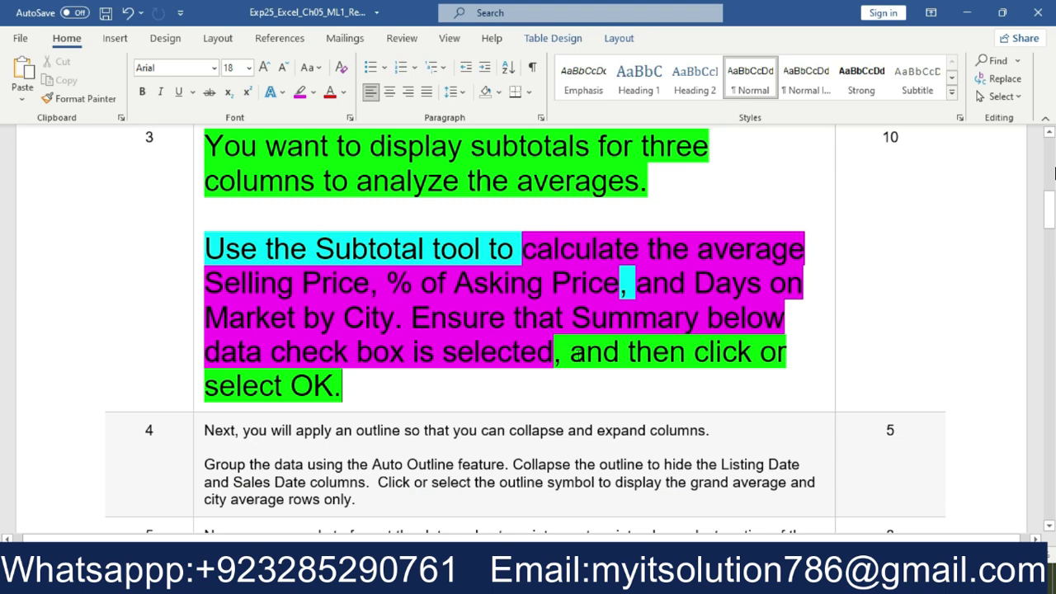
Highlight "and then click or select OK." in pink in the Word instructions, and apply the average subtotals in Excel.
drag(580, 369, 607, 379)
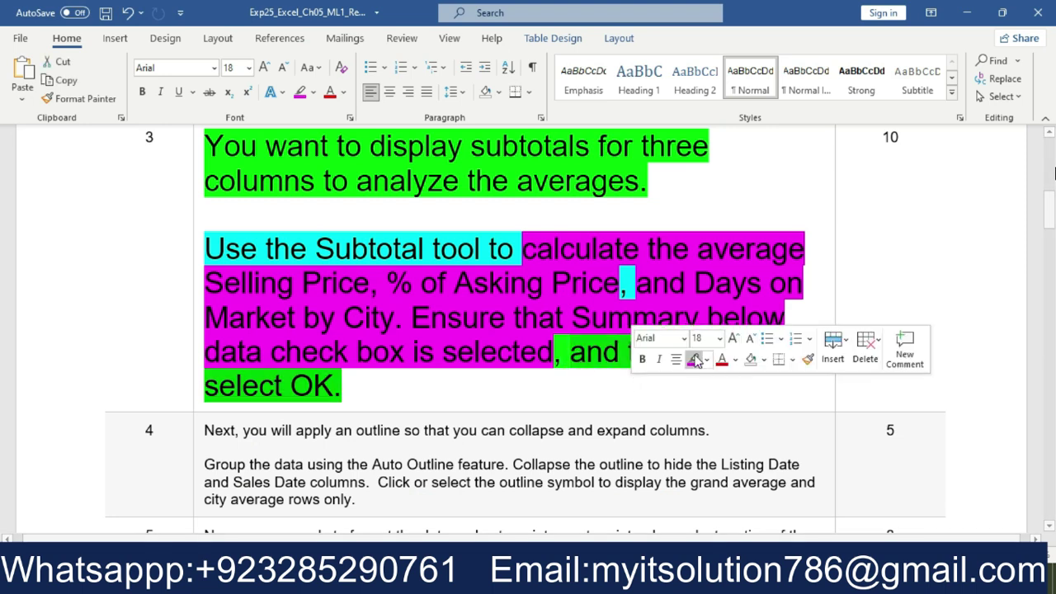
click(695, 356)
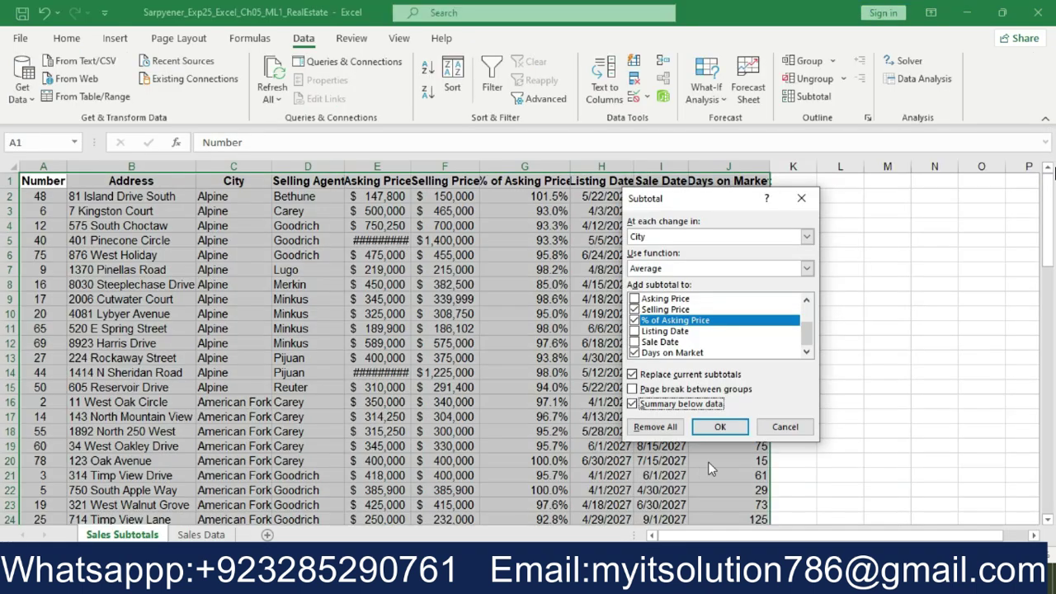
click(717, 427)
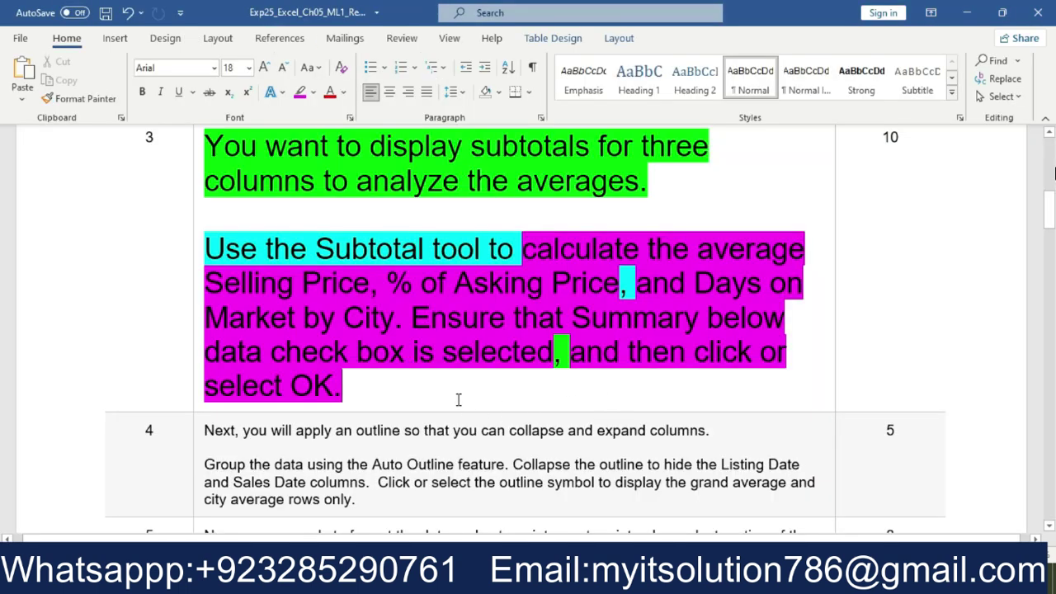
Switch to Word and reduce the whole step 3 instruction text to font size 9.
drag(459, 400, 216, 165)
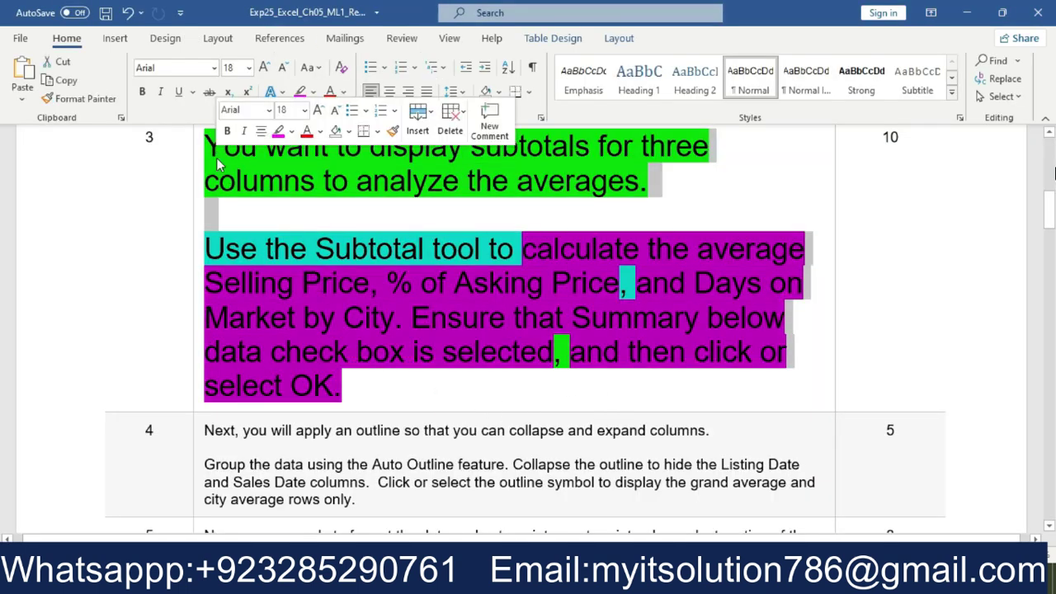
click(304, 110)
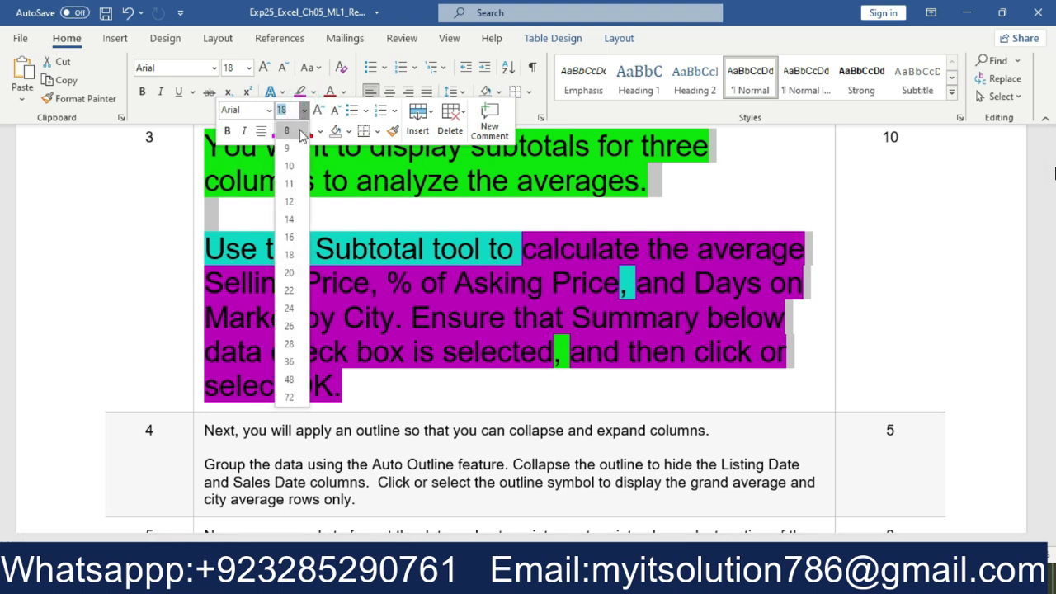
click(300, 148)
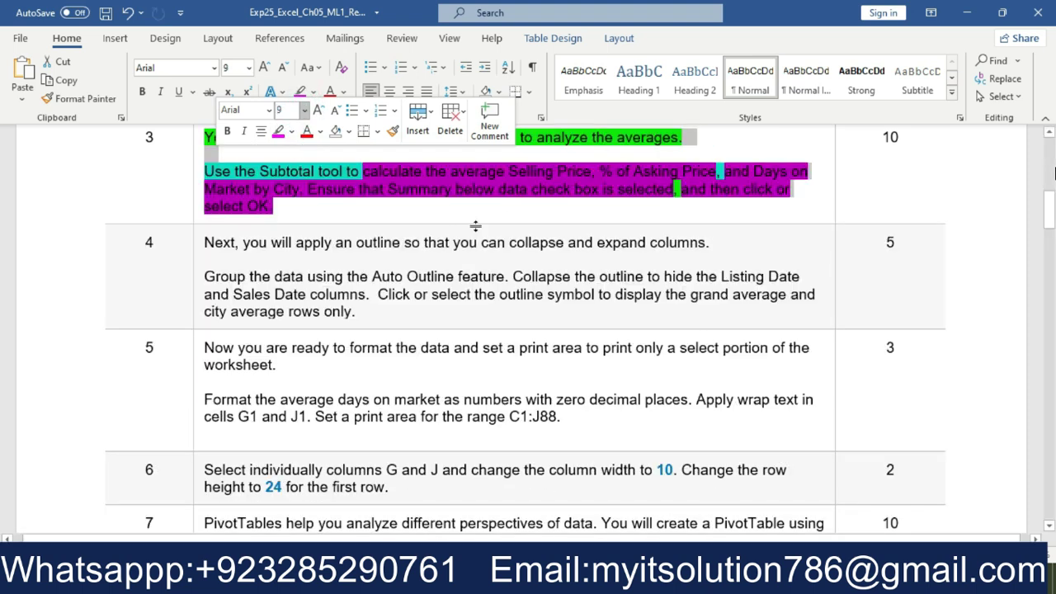
click(510, 208)
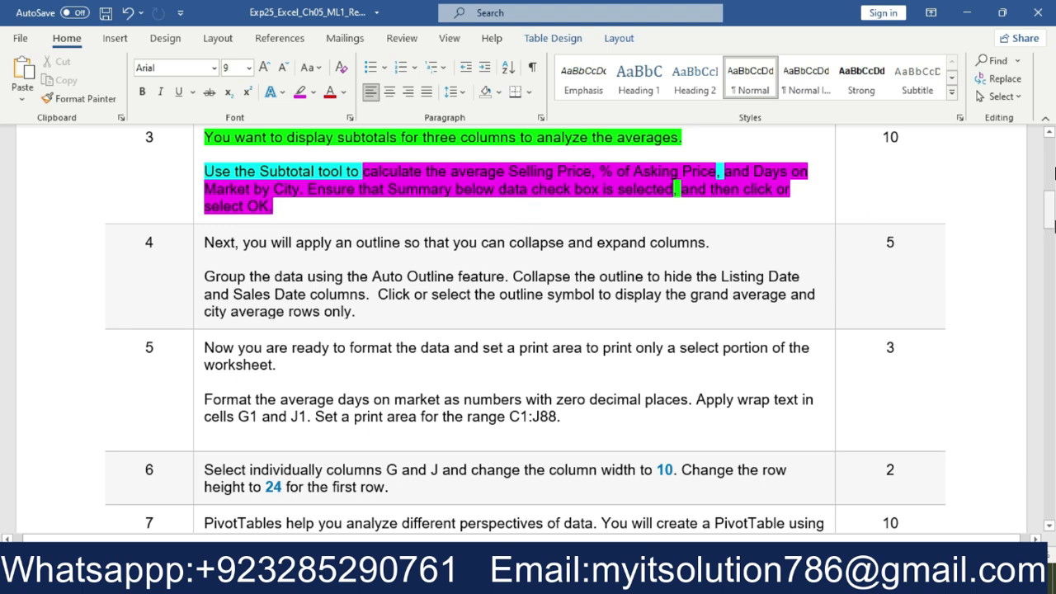
Enlarge the whole step 4 instruction text to font size 18 and highlight it in bright green.
drag(1048, 221, 1050, 231)
triple_click(387, 229)
drag(387, 229, 218, 173)
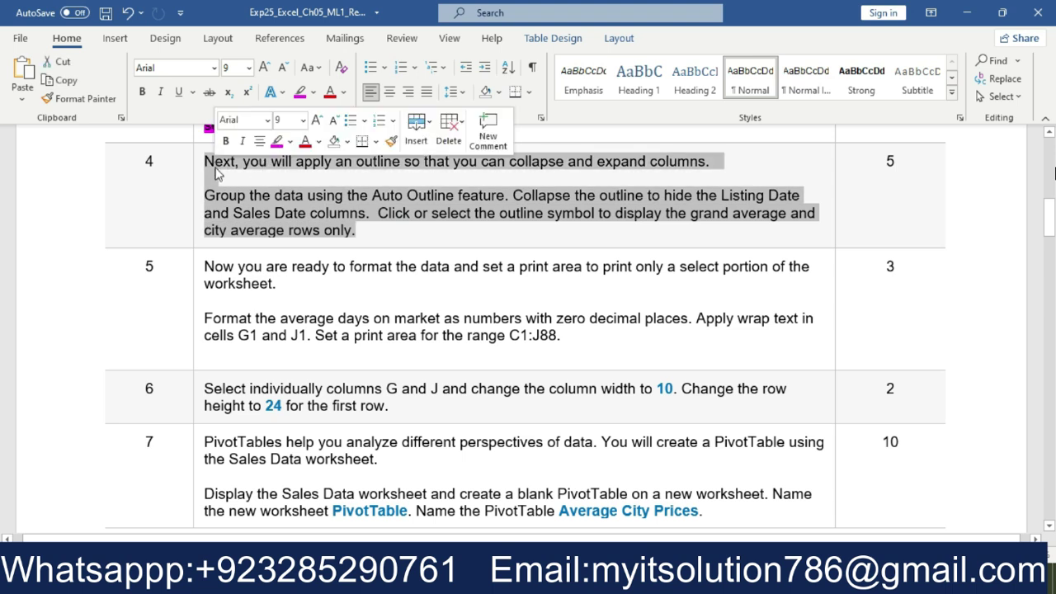
click(303, 120)
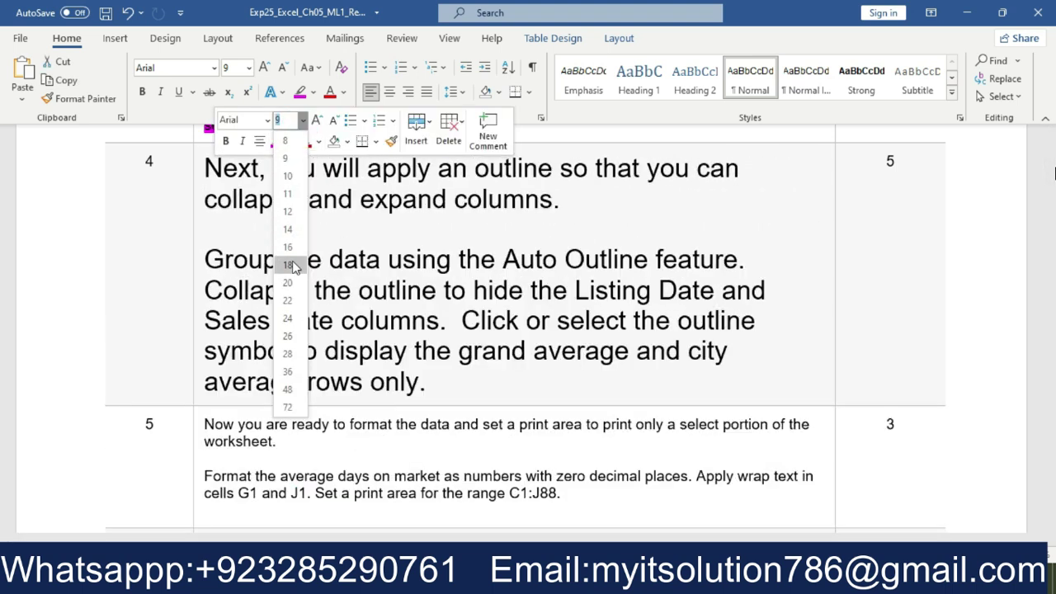
click(287, 265)
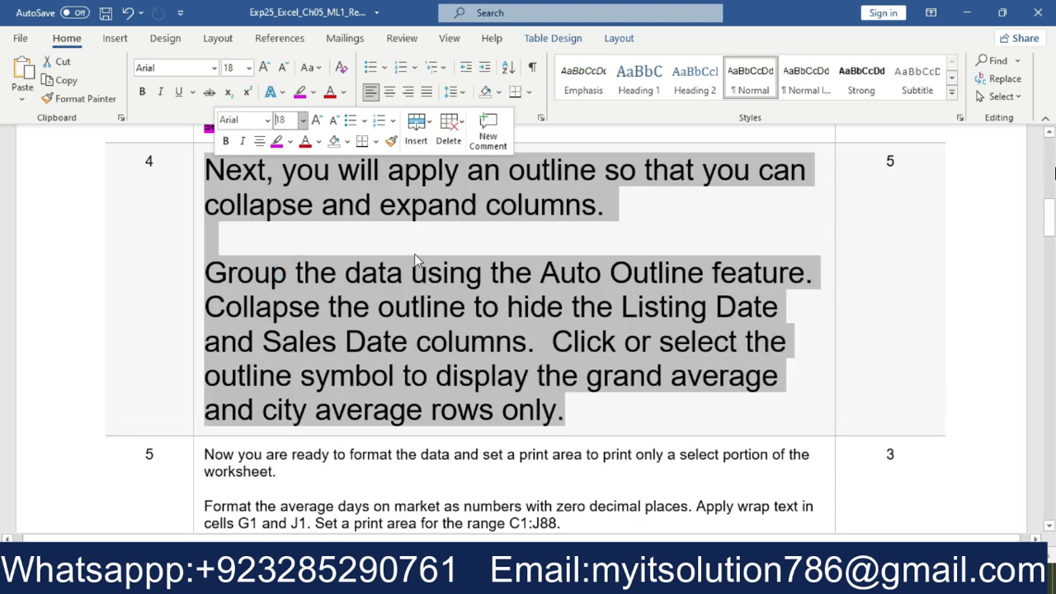
click(291, 141)
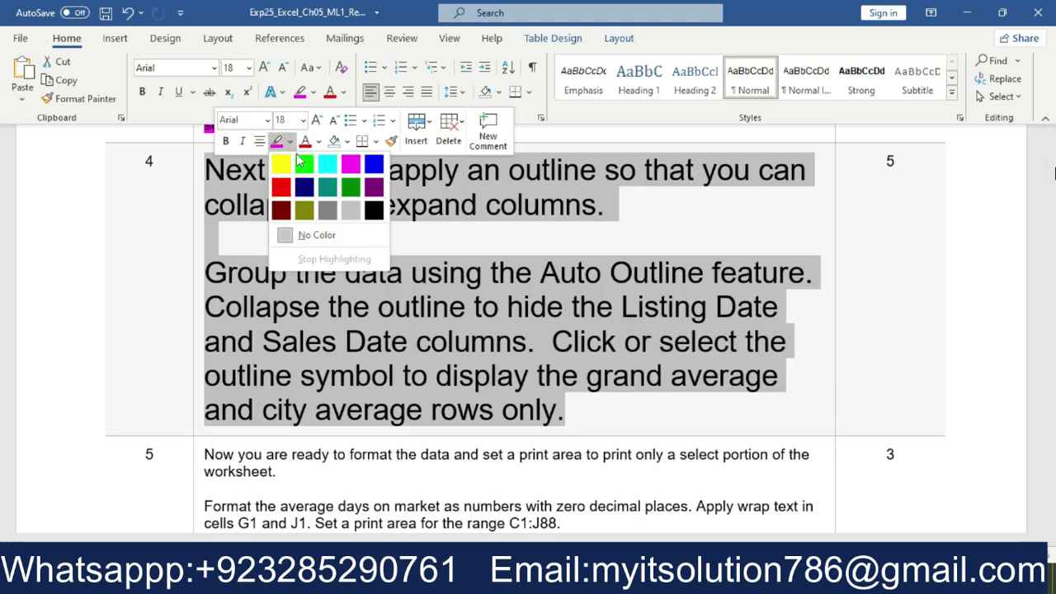
click(303, 156)
click(385, 241)
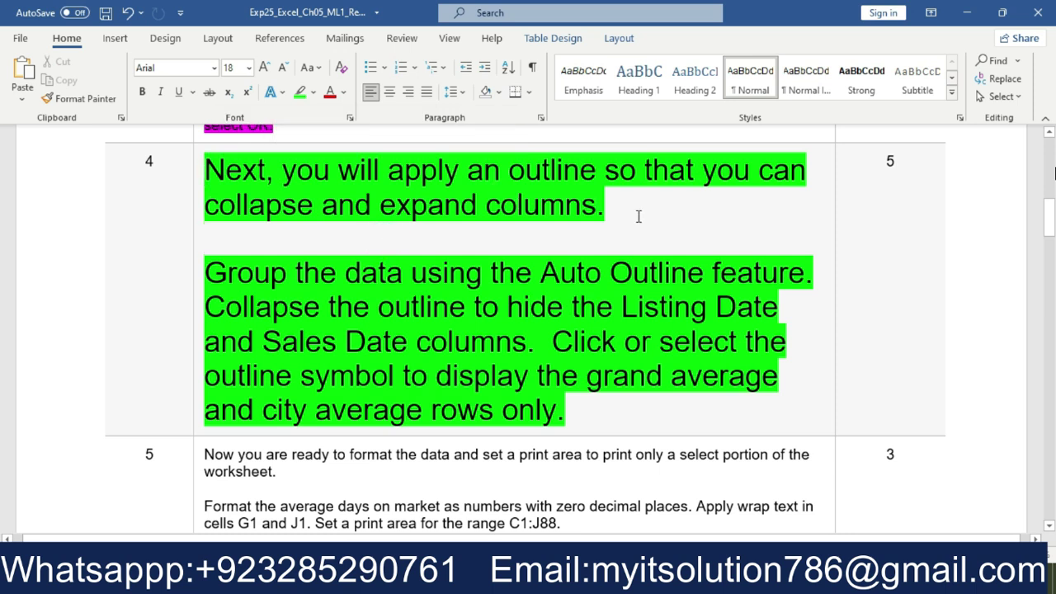
Highlight the opening outline sentence and "Group the data using the Auto Outline feature" of step 4 in turquoise.
drag(620, 216, 286, 174)
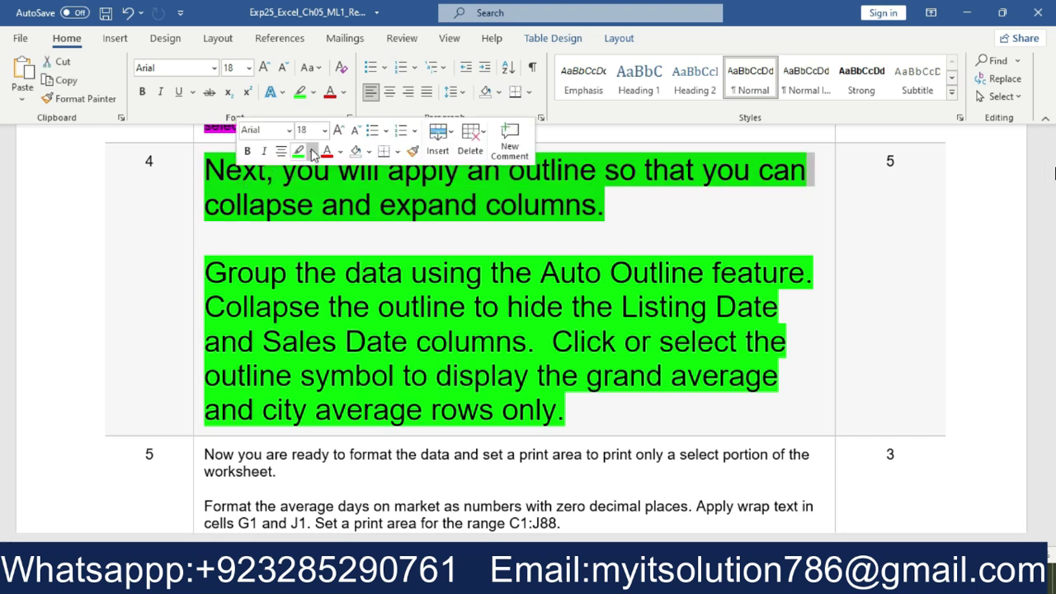
click(311, 151)
click(344, 179)
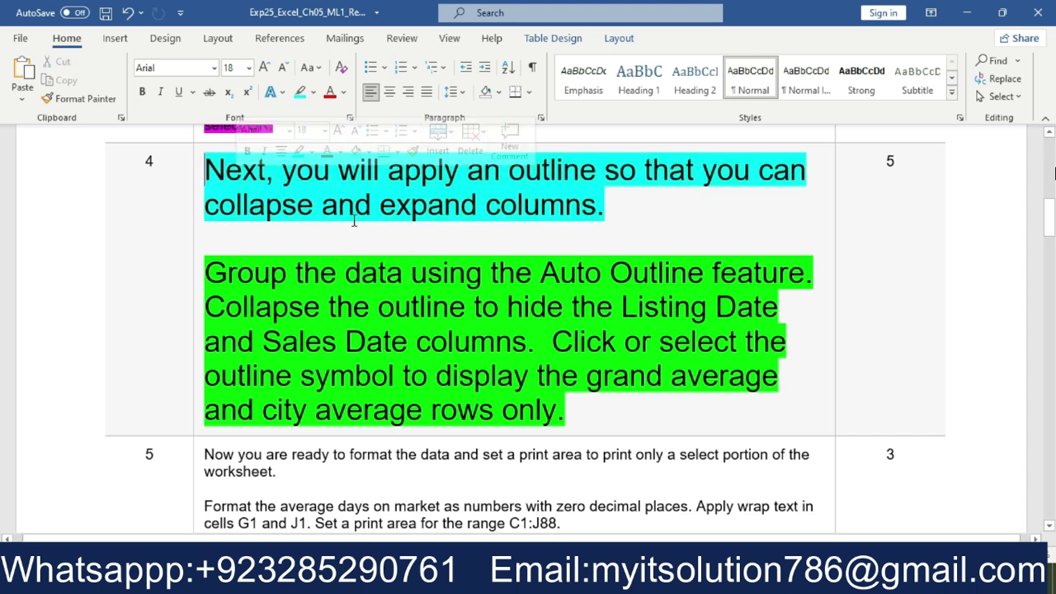
click(351, 239)
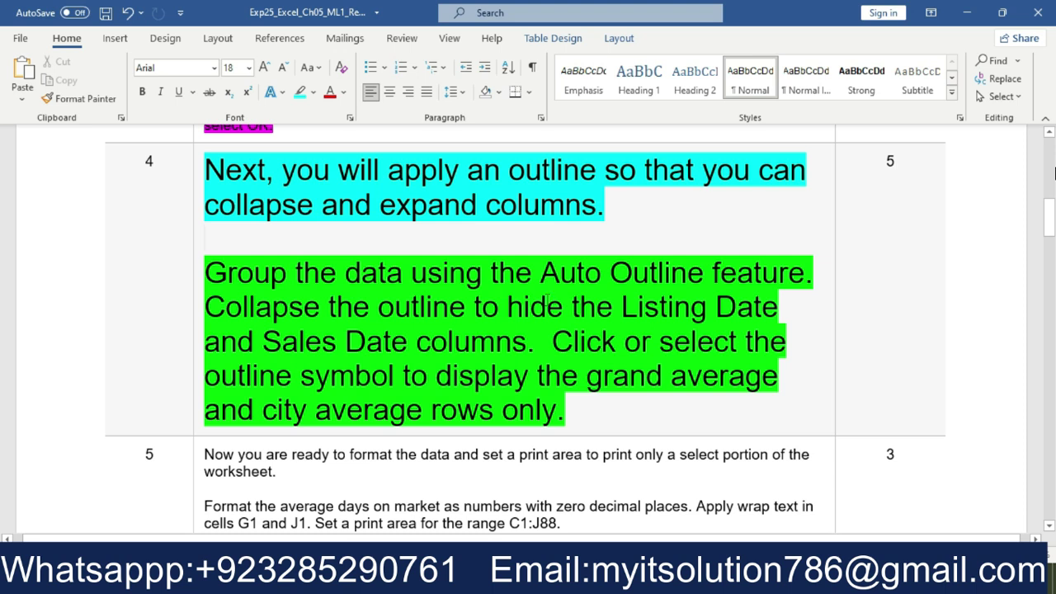
drag(813, 274, 208, 272)
click(283, 248)
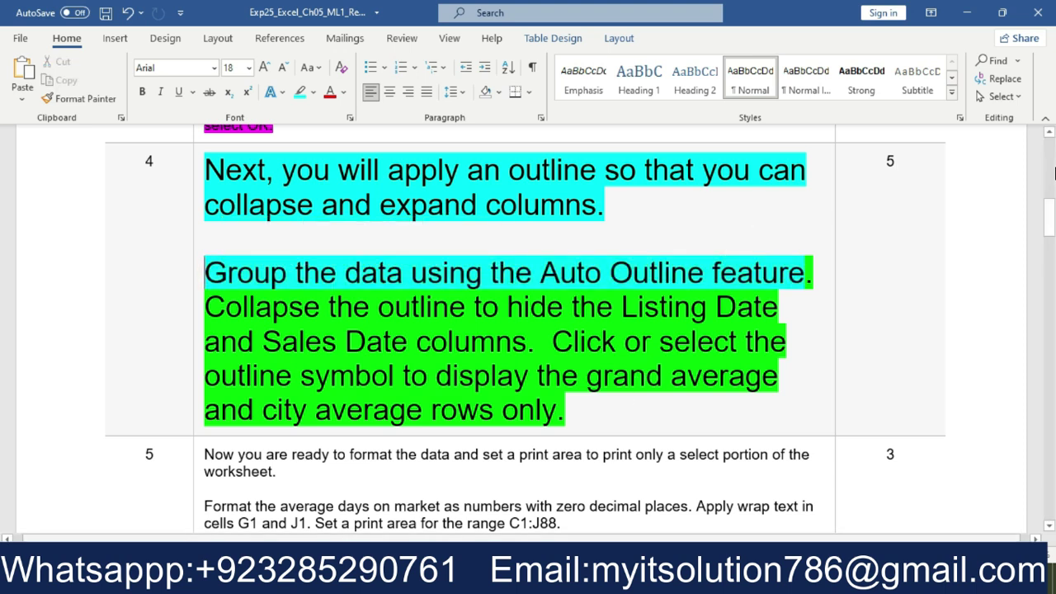
Switch to Excel and group the Sales Subtotals data with Auto Outline, modifying the existing outline.
key(alt+Tab)
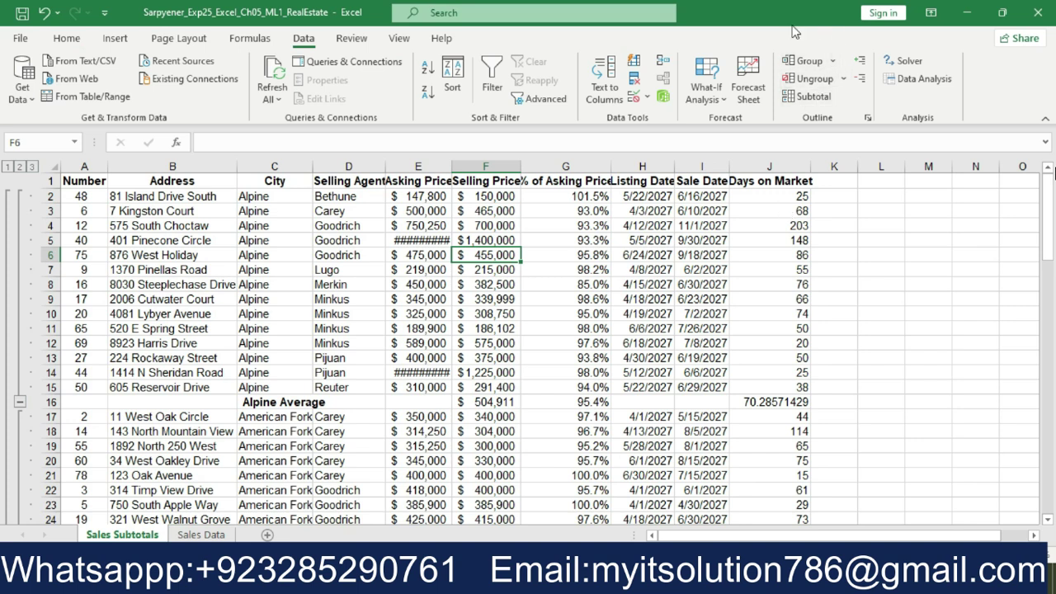
click(834, 62)
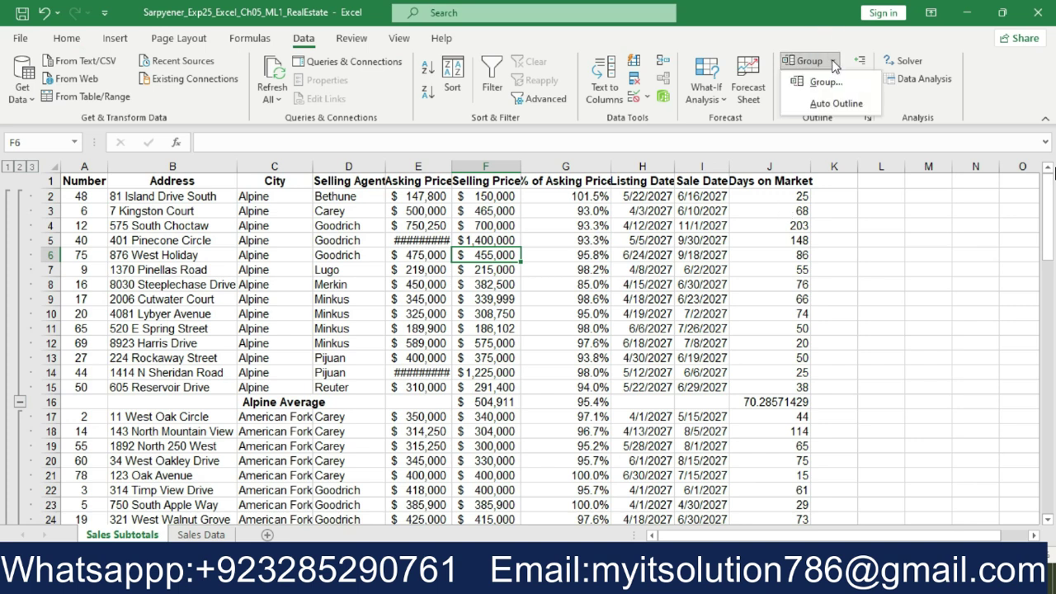
click(829, 105)
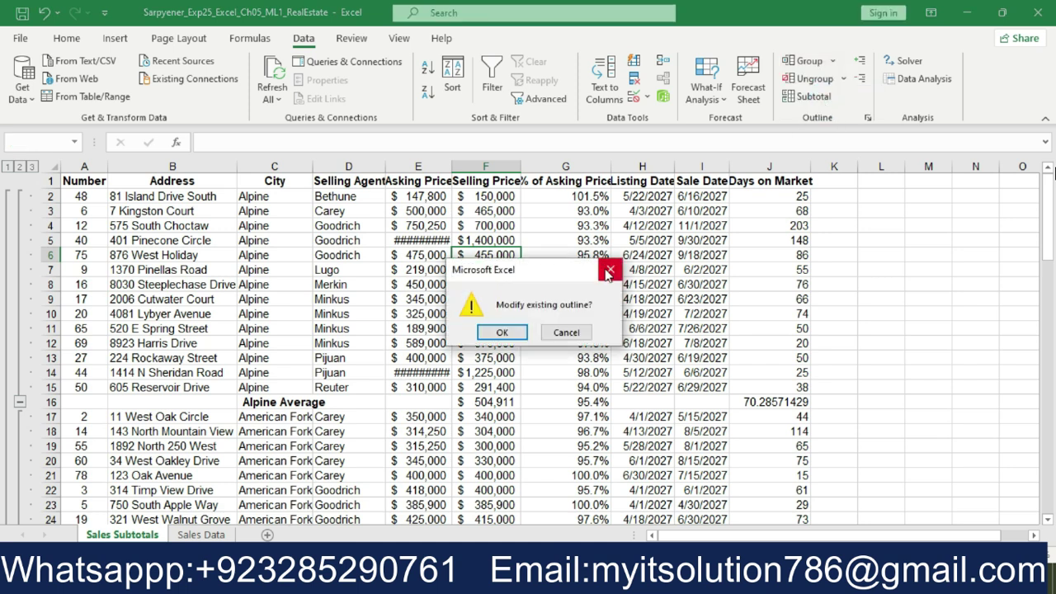
click(501, 333)
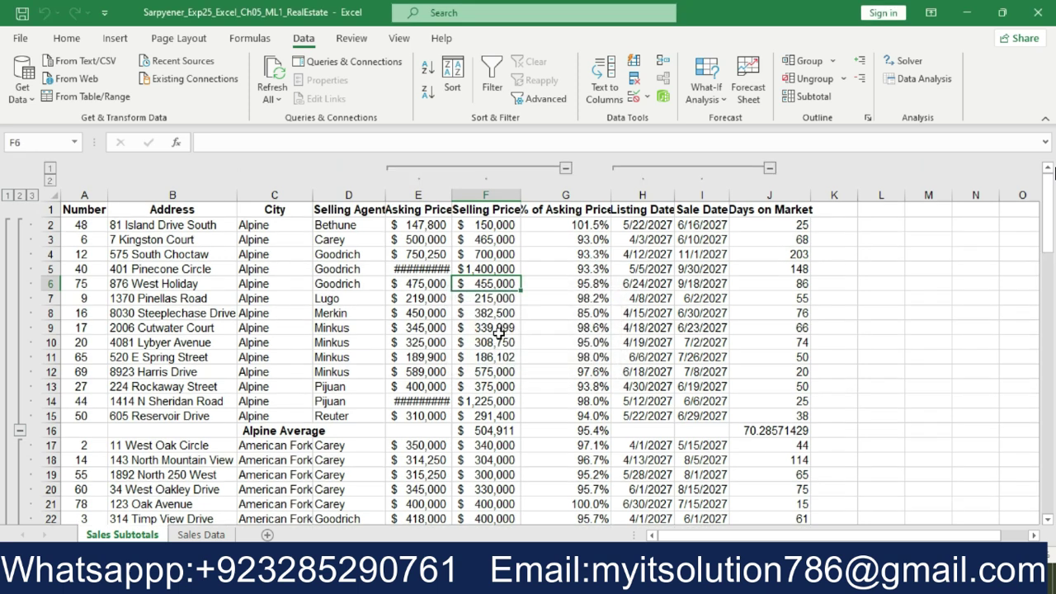
Switch to Word and highlight "Collapse the outline to hide the Listing Date and Sales Date columns" in turquoise.
key(alt+Tab)
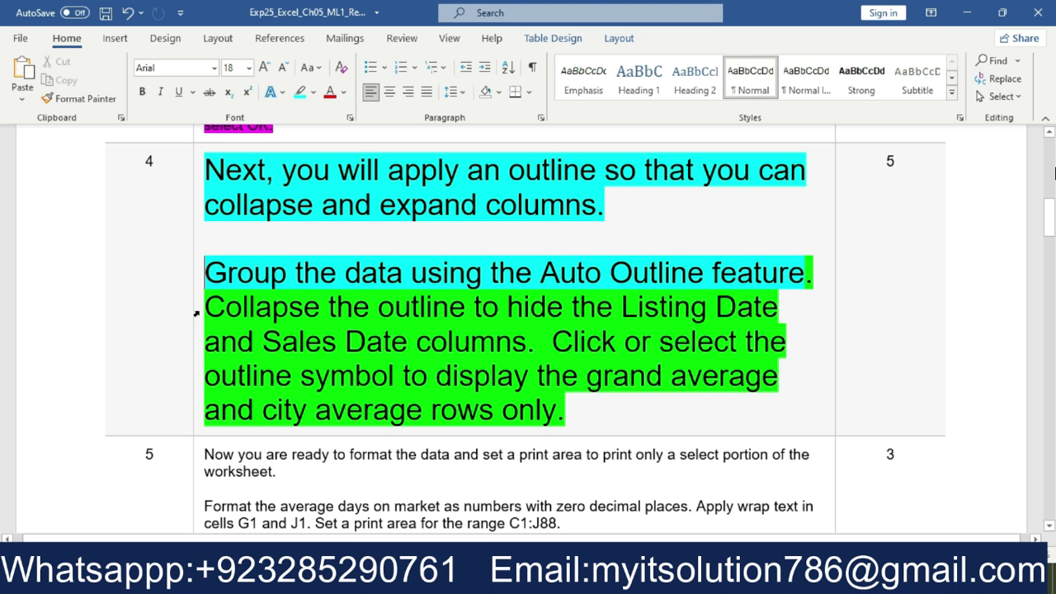
drag(202, 307, 528, 340)
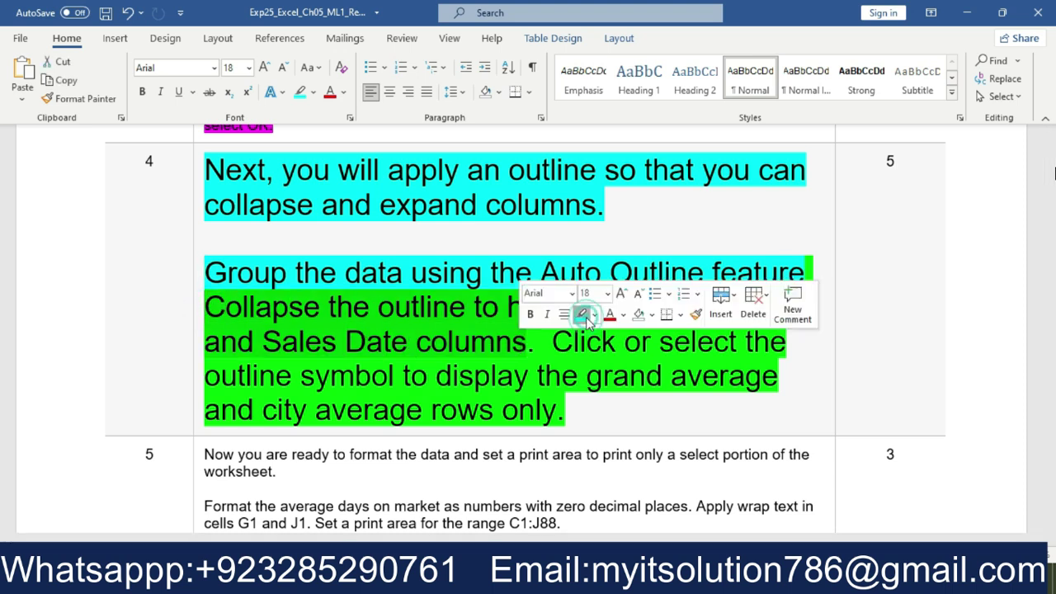
click(586, 315)
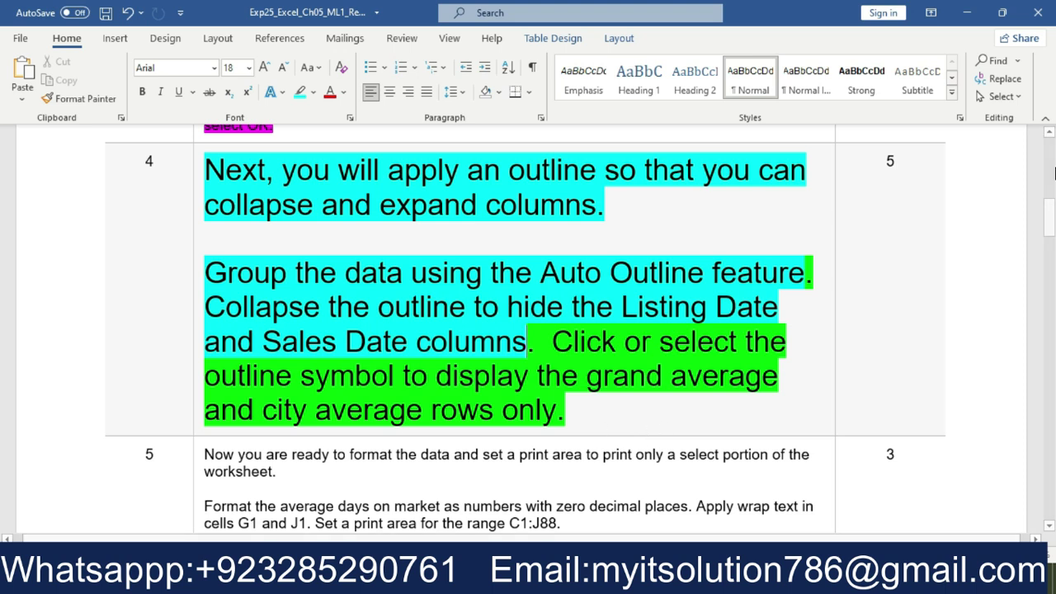
Switch to Excel and collapse the column outline group that holds Listing Date and Sale Date.
click(573, 579)
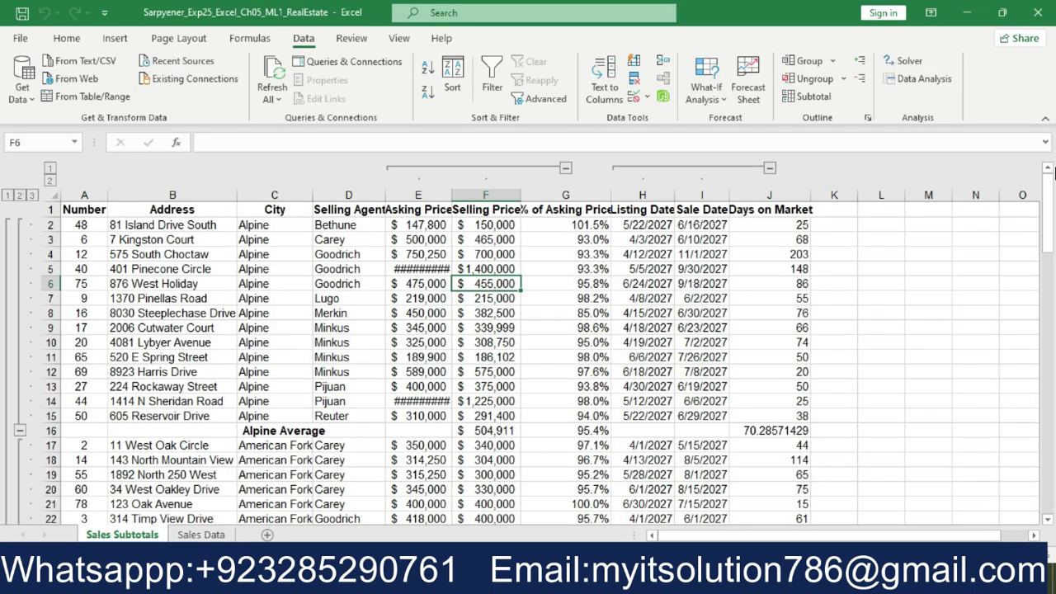
click(635, 212)
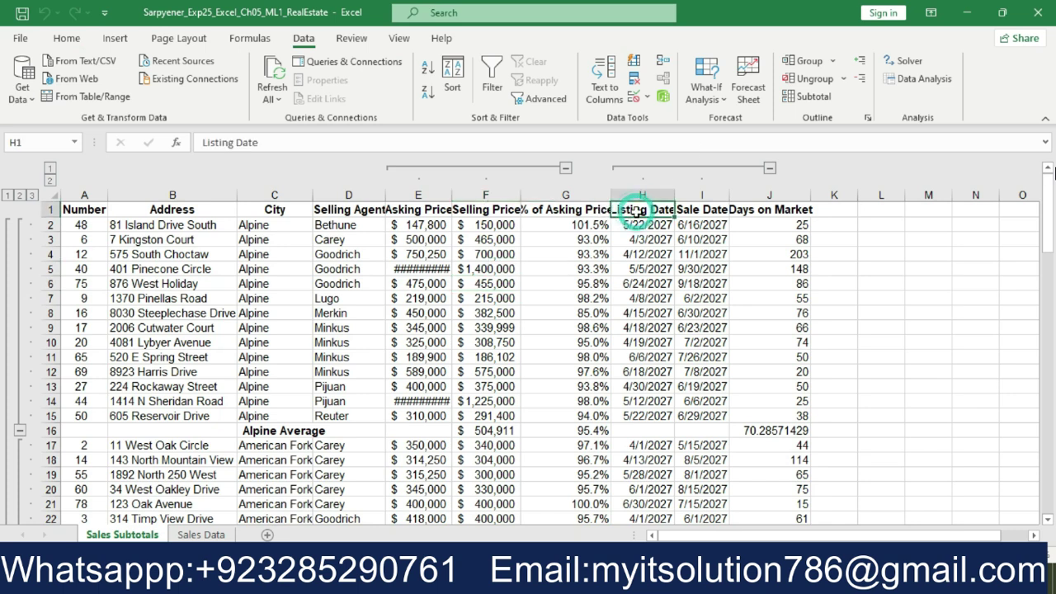
click(696, 213)
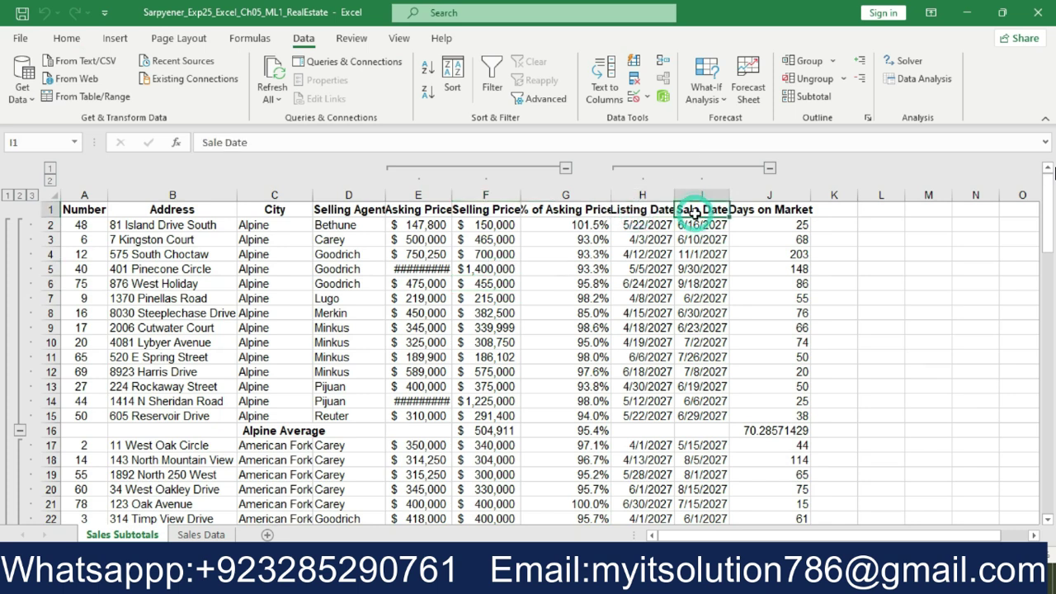
click(768, 170)
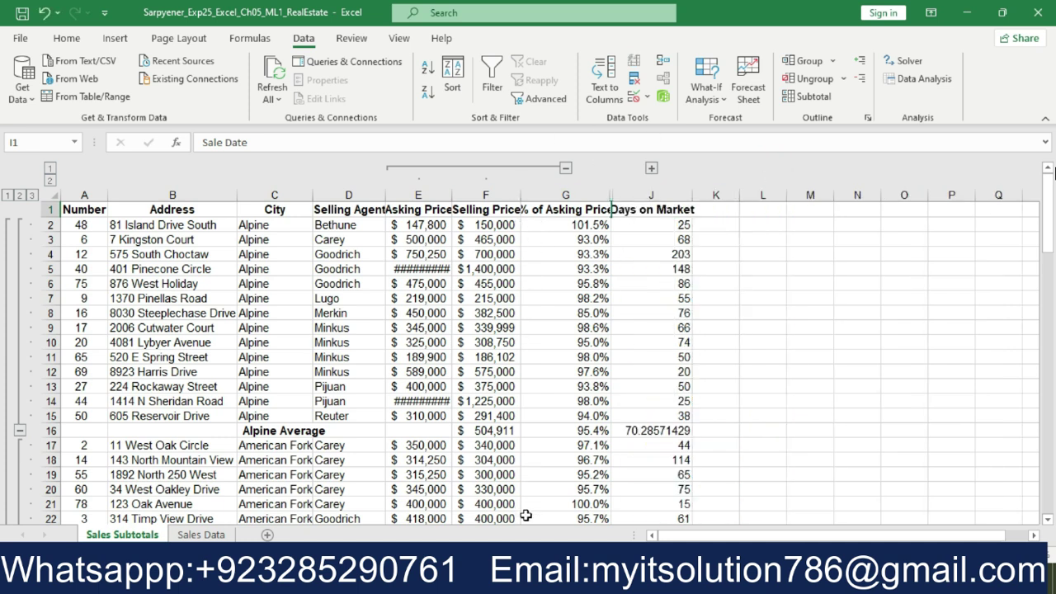
Switch to Word and highlight the last sentence of step 4, about displaying the grand average and city average rows, in turquoise.
key(alt+Tab)
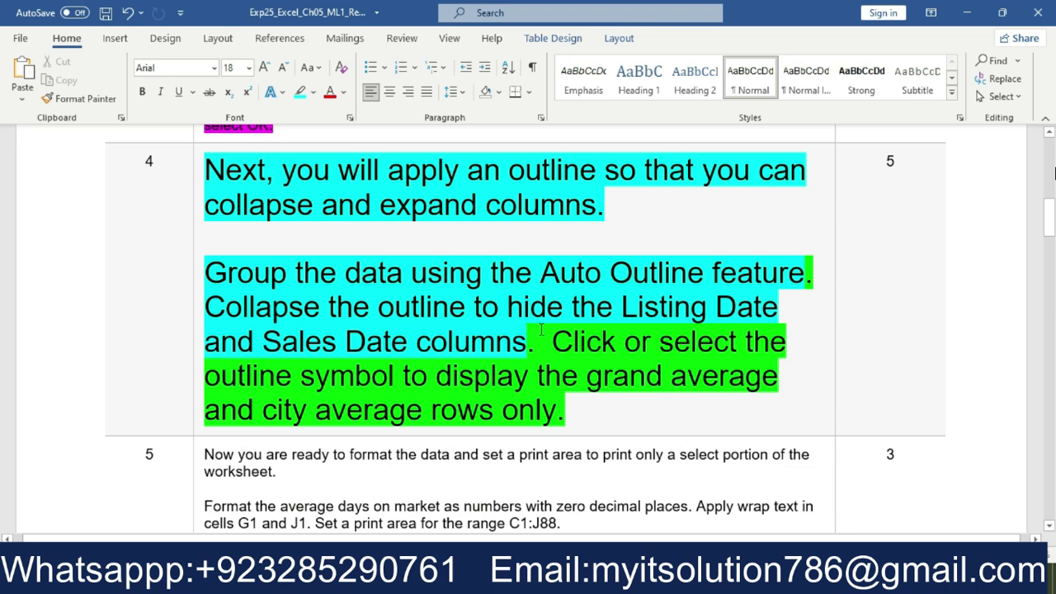
drag(551, 343, 571, 406)
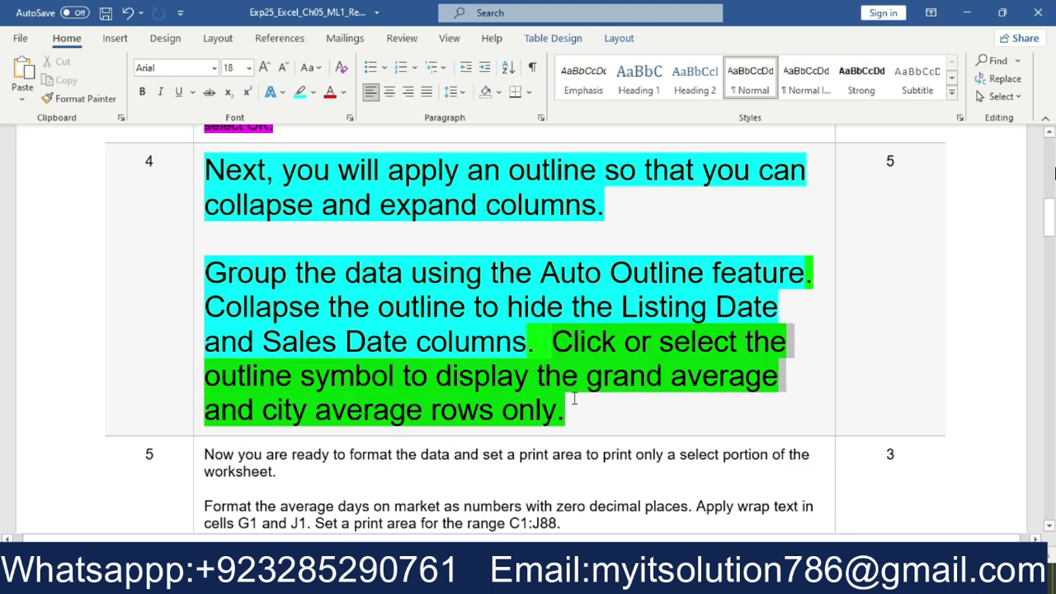
click(635, 372)
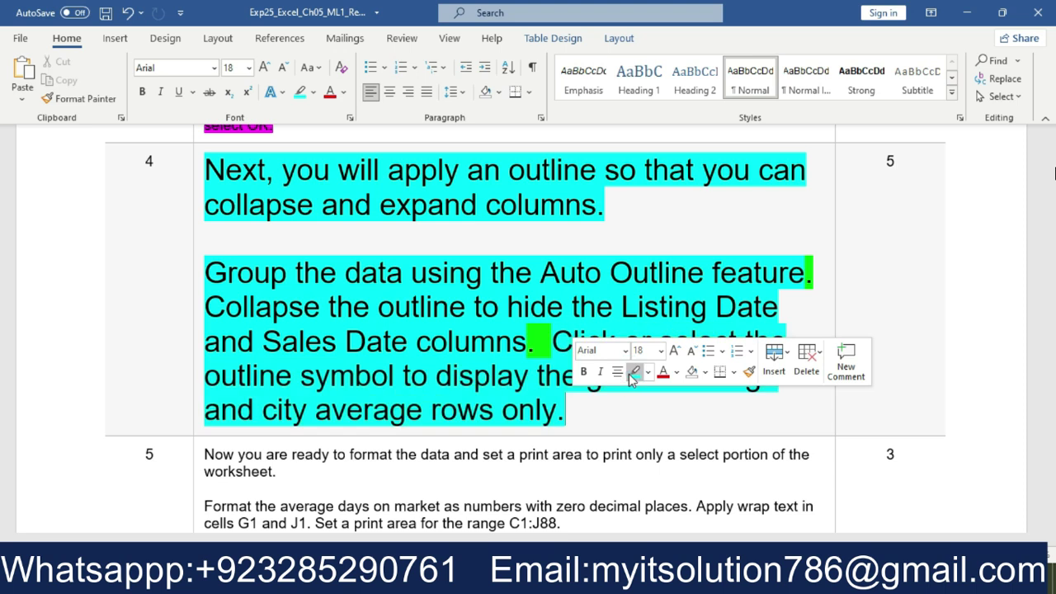
click(639, 412)
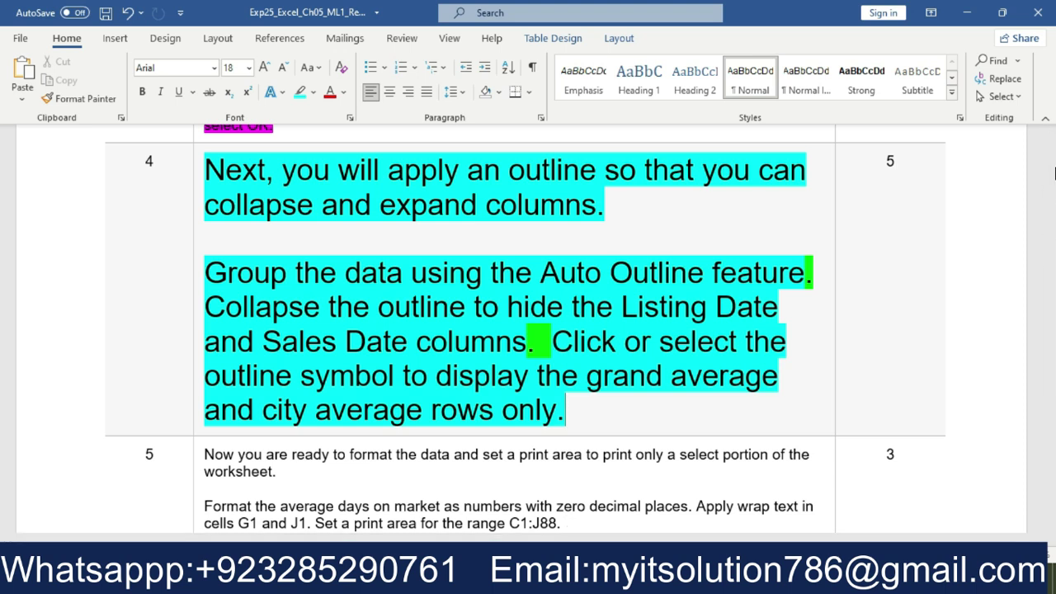
Switch to Excel and collapse the row outline to level 2 to display only the city average and grand average rows.
key(alt+Tab)
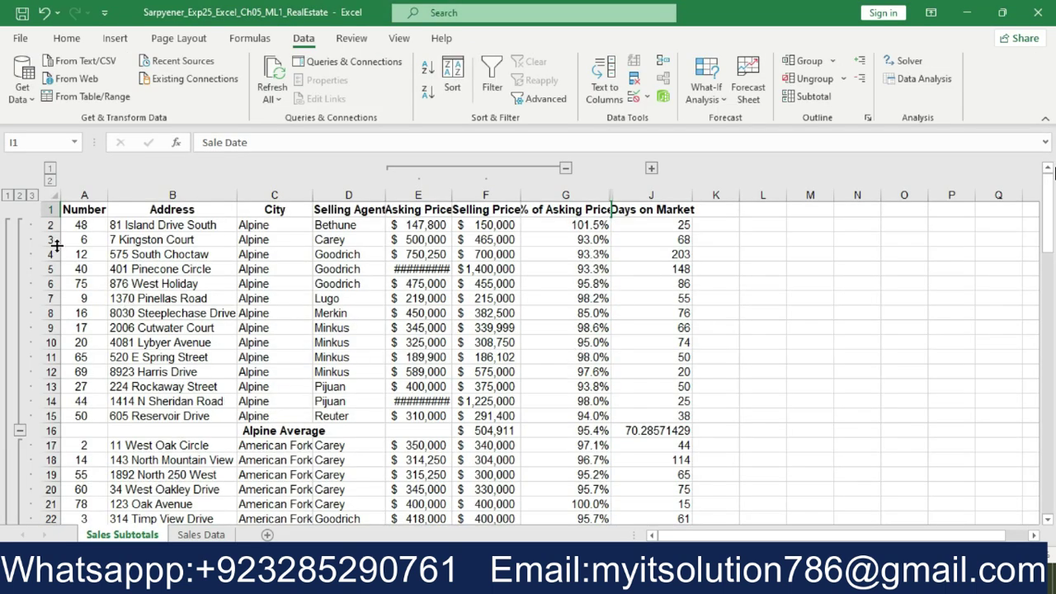
click(20, 195)
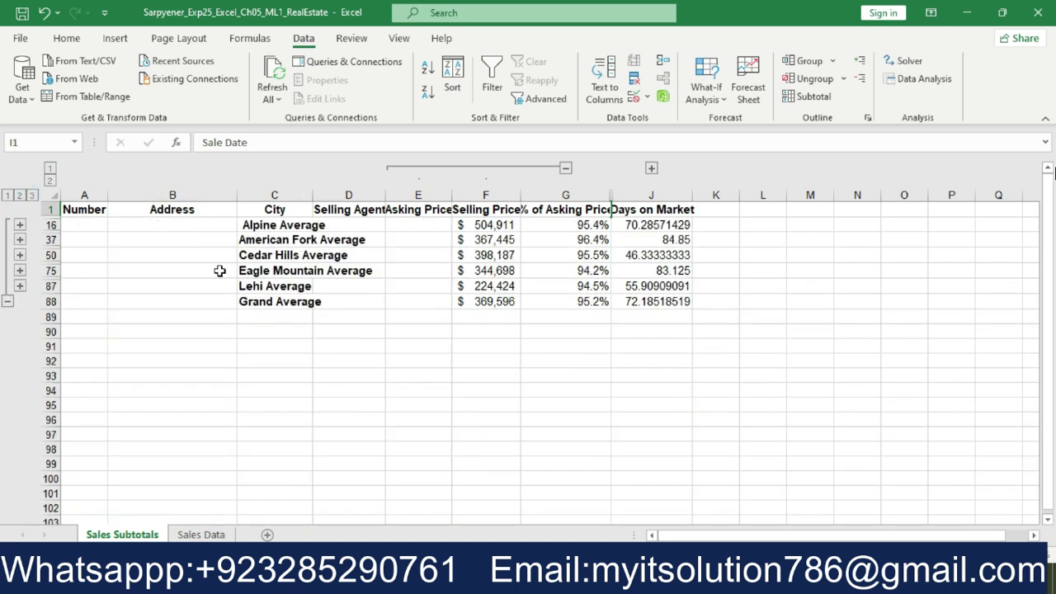
click(275, 212)
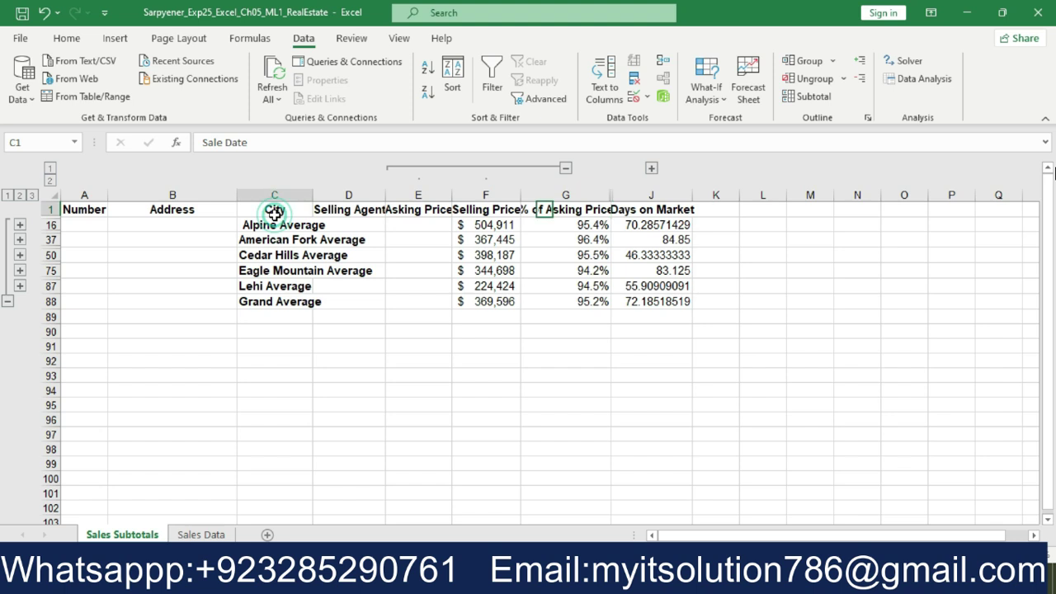
click(297, 303)
Switch to Word and reduce the whole step 4 instruction text to font size 9.
key(alt+Tab)
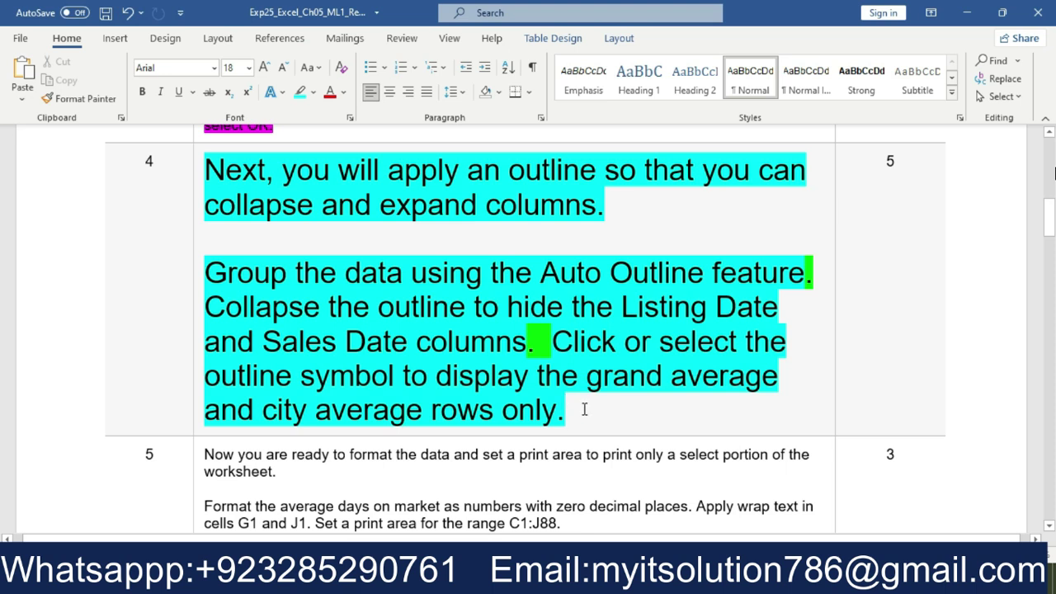
drag(584, 413, 210, 170)
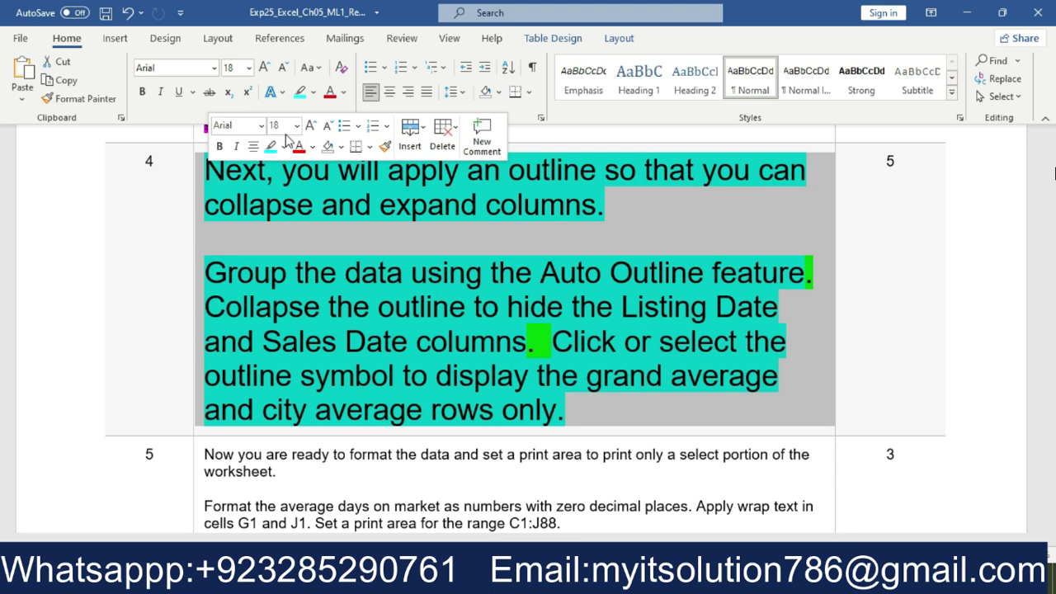
click(296, 125)
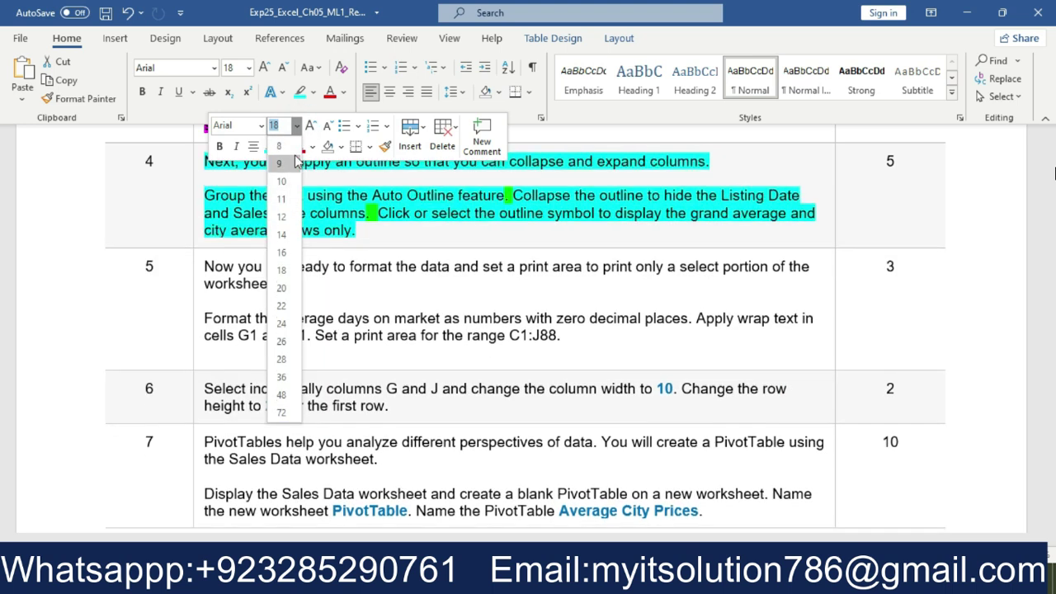
click(296, 163)
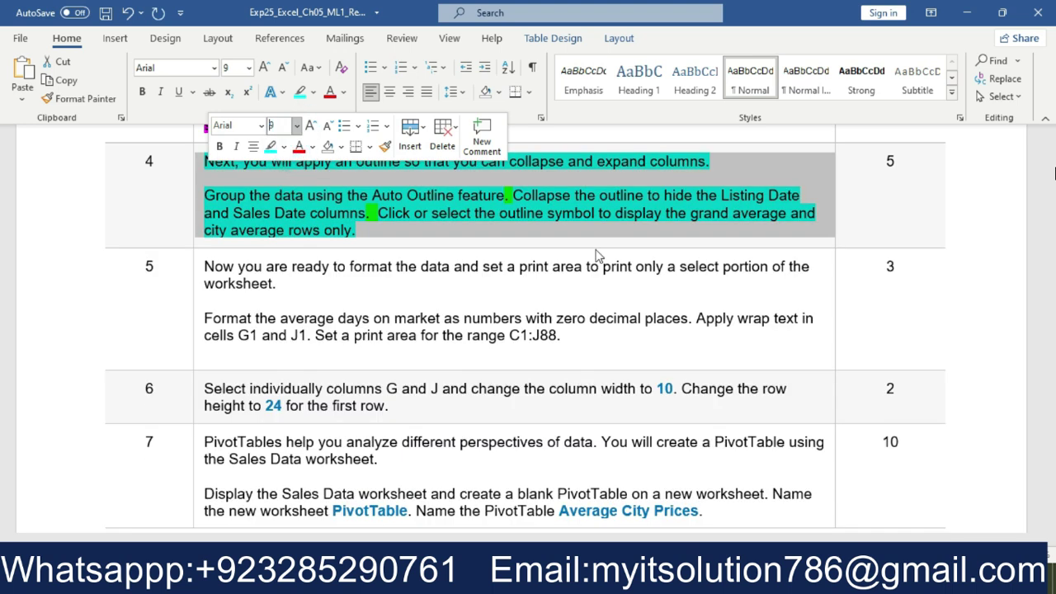
click(983, 192)
Enlarge the whole step 5 instruction text to font size 18 and highlight it in bright green.
drag(1050, 228, 1050, 239)
drag(582, 216, 207, 145)
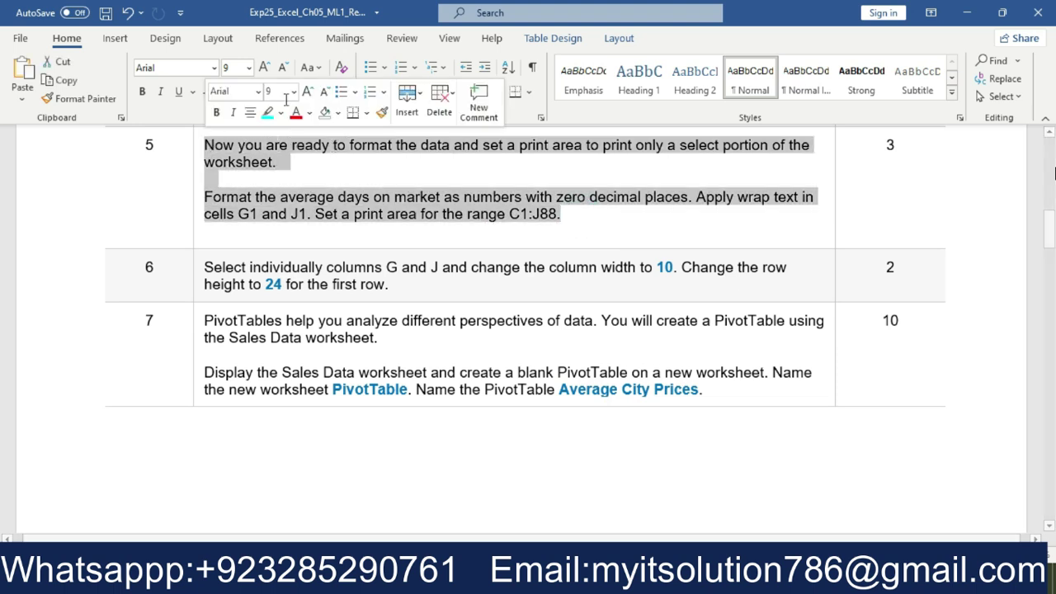
click(293, 92)
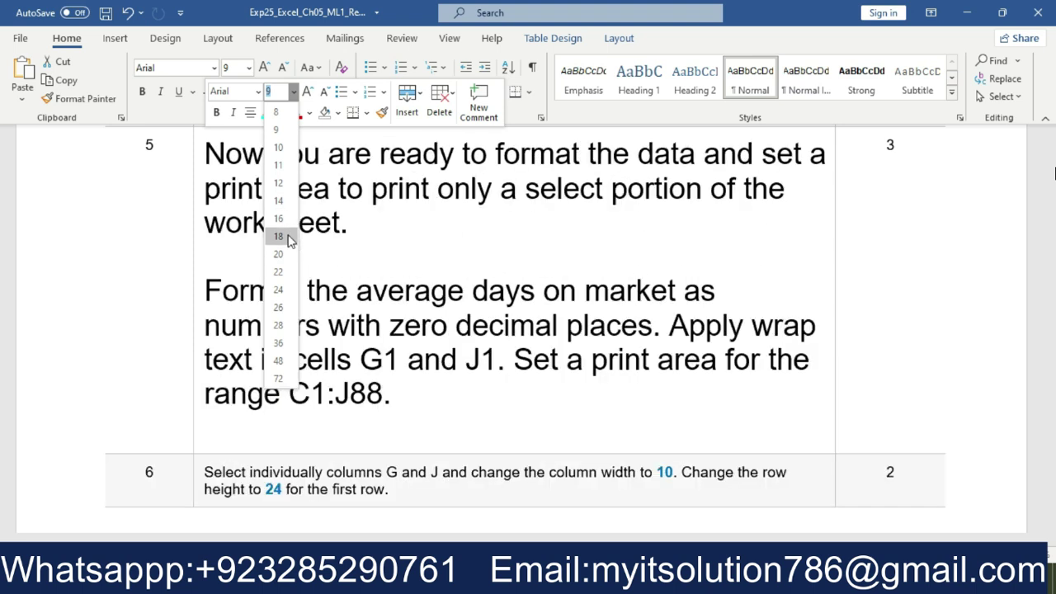
click(279, 236)
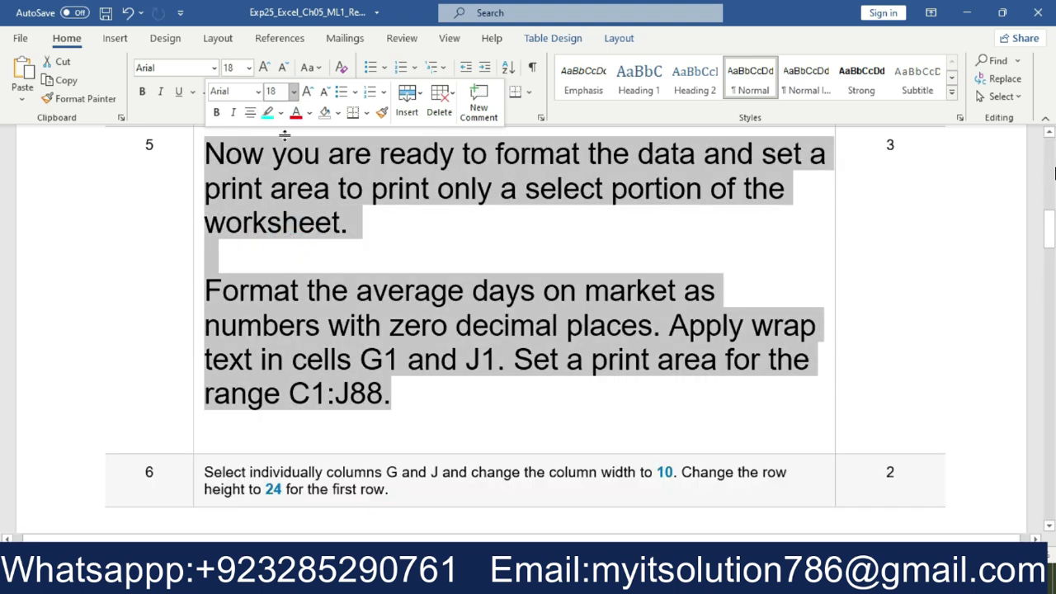
click(280, 113)
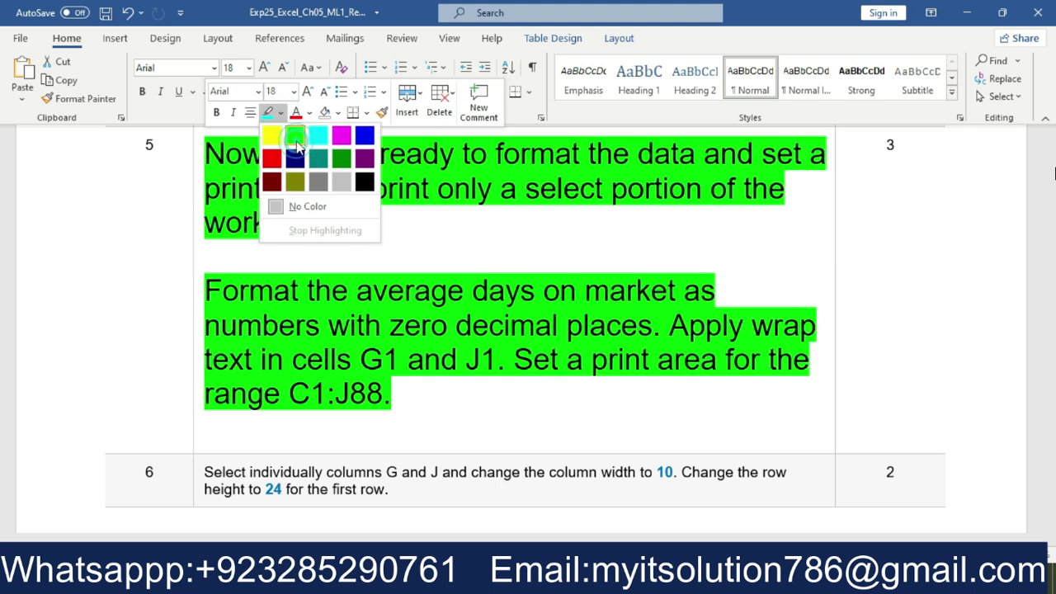
click(295, 141)
click(497, 243)
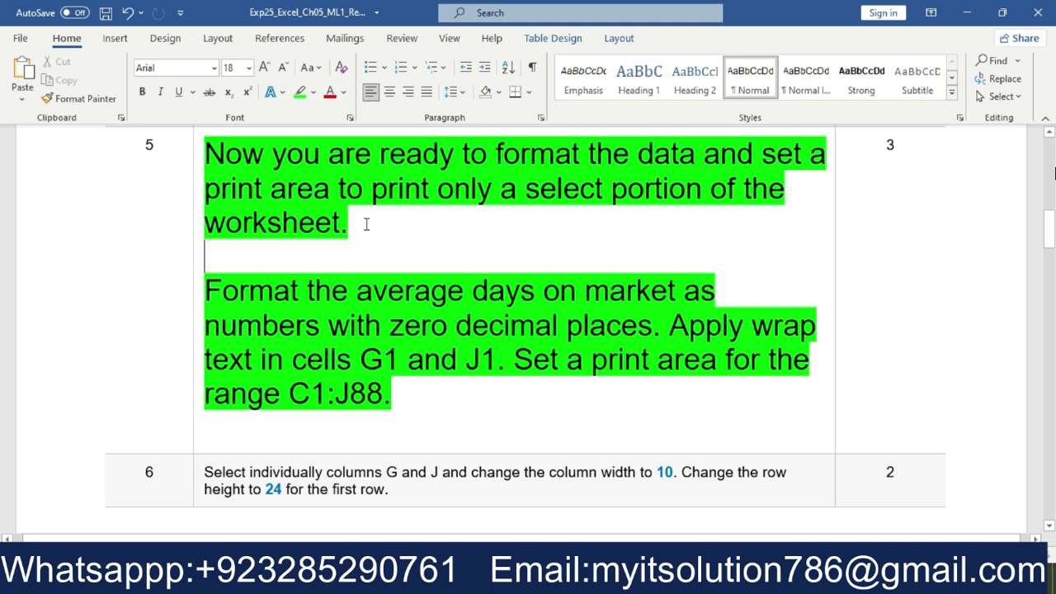
Change the highlight to turquoise on step 5's introductory sentence and on the sentence about formatting numbers with zero decimal places.
drag(350, 228, 226, 151)
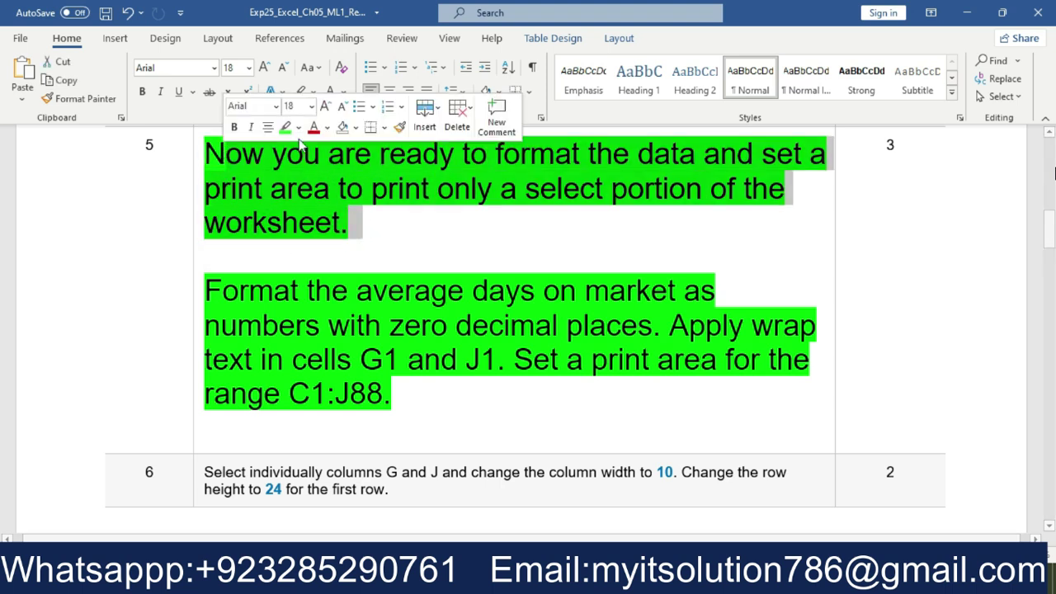
click(298, 127)
click(337, 153)
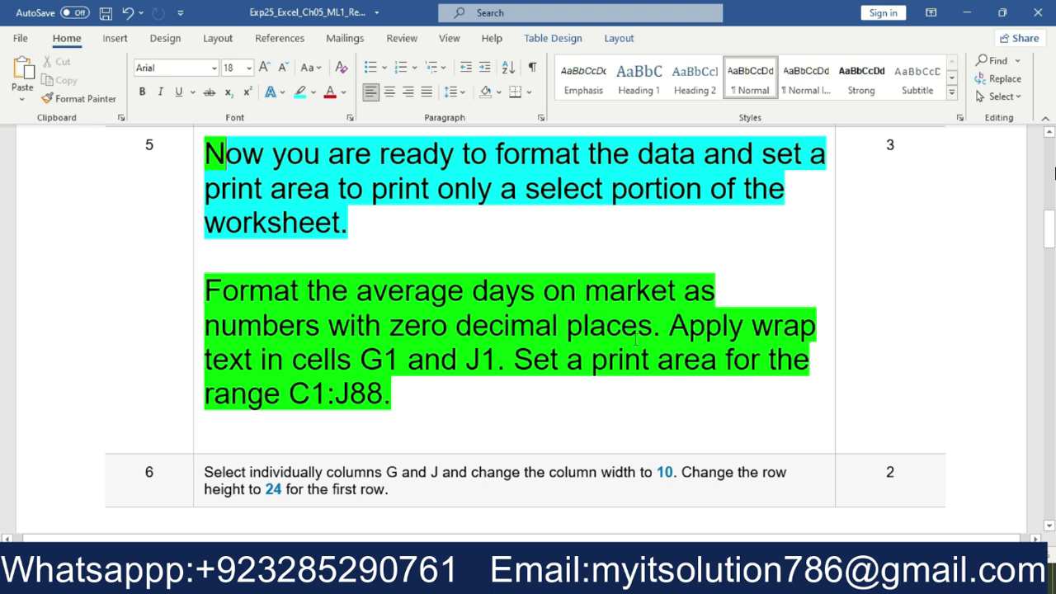
drag(658, 328, 250, 290)
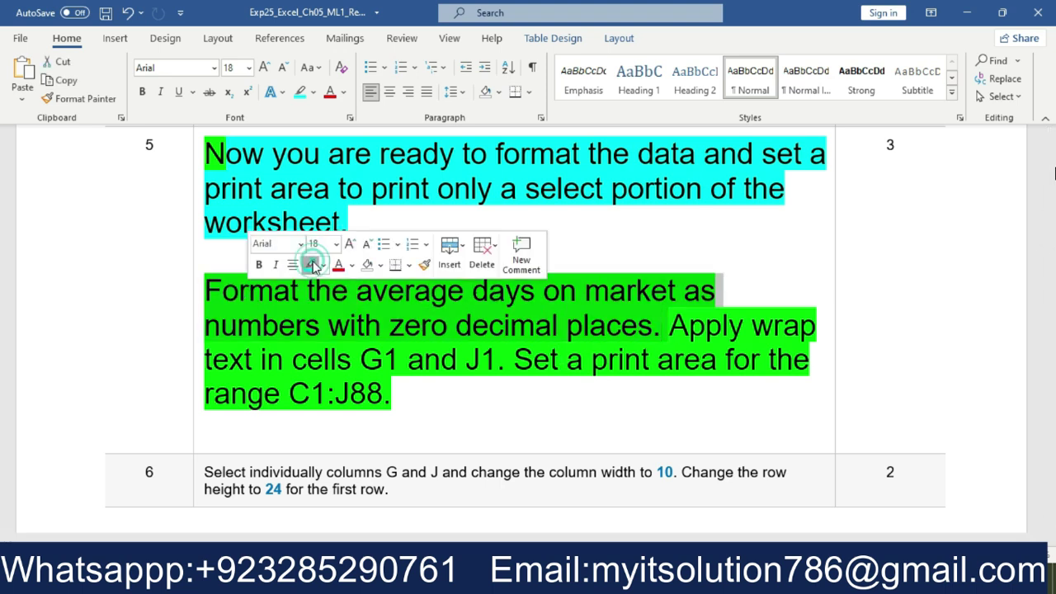
click(307, 265)
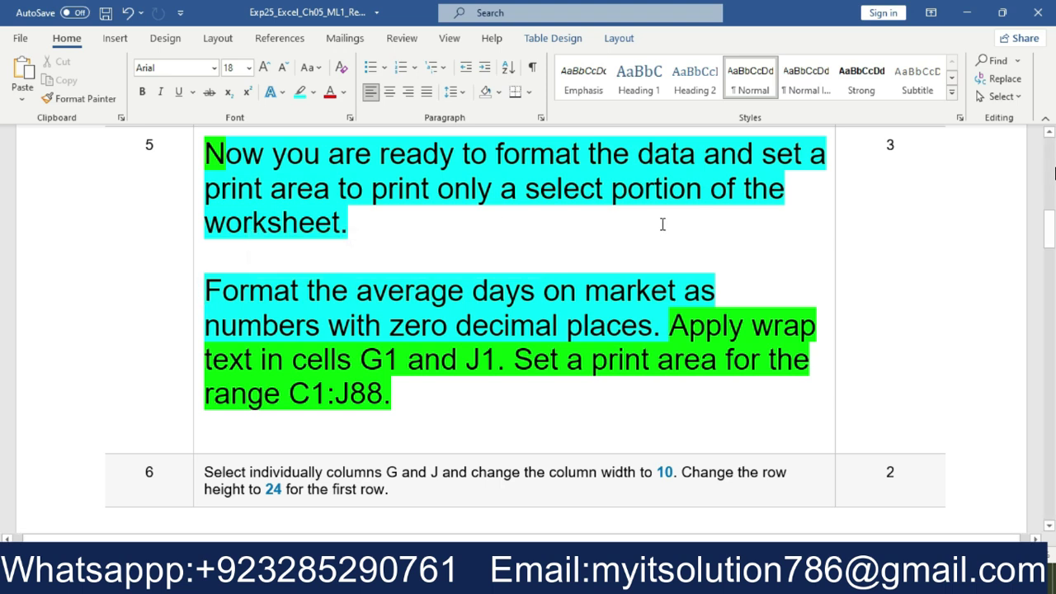
Highlight the phrase "average days on market" in step 5 in pink.
drag(678, 291, 357, 292)
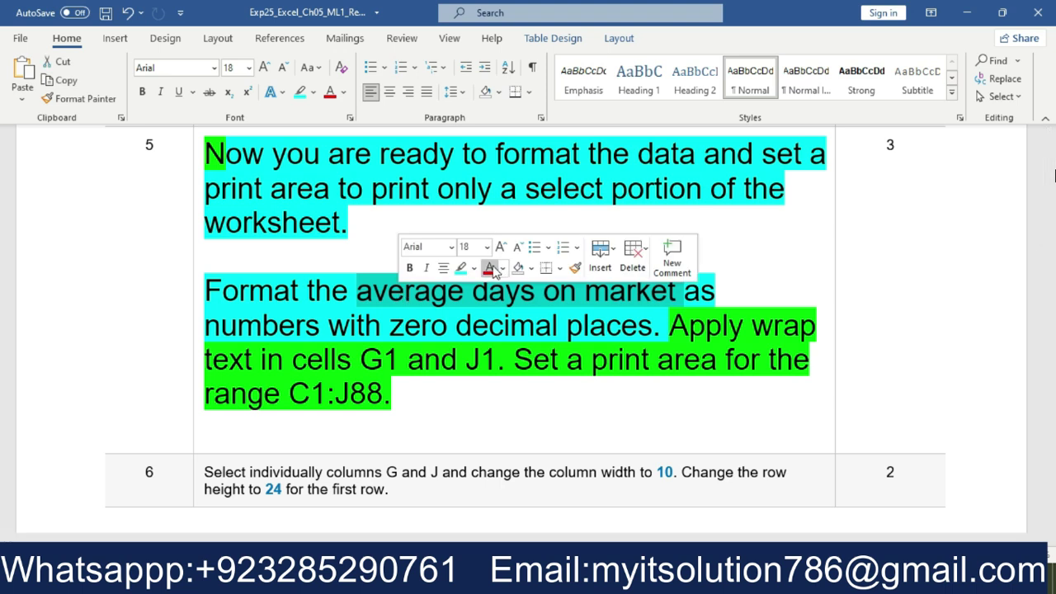
click(474, 269)
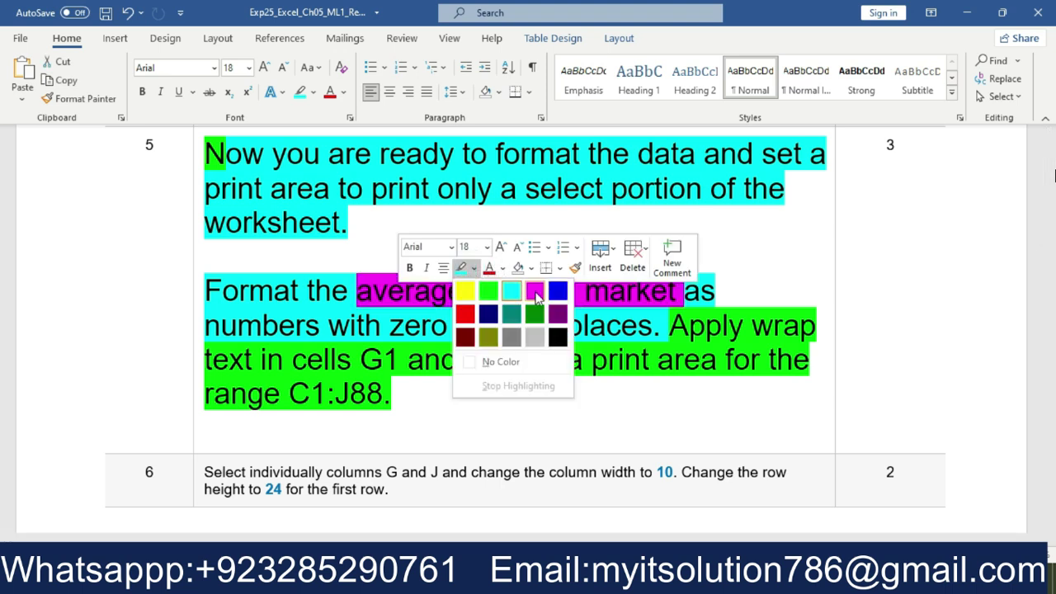
click(534, 294)
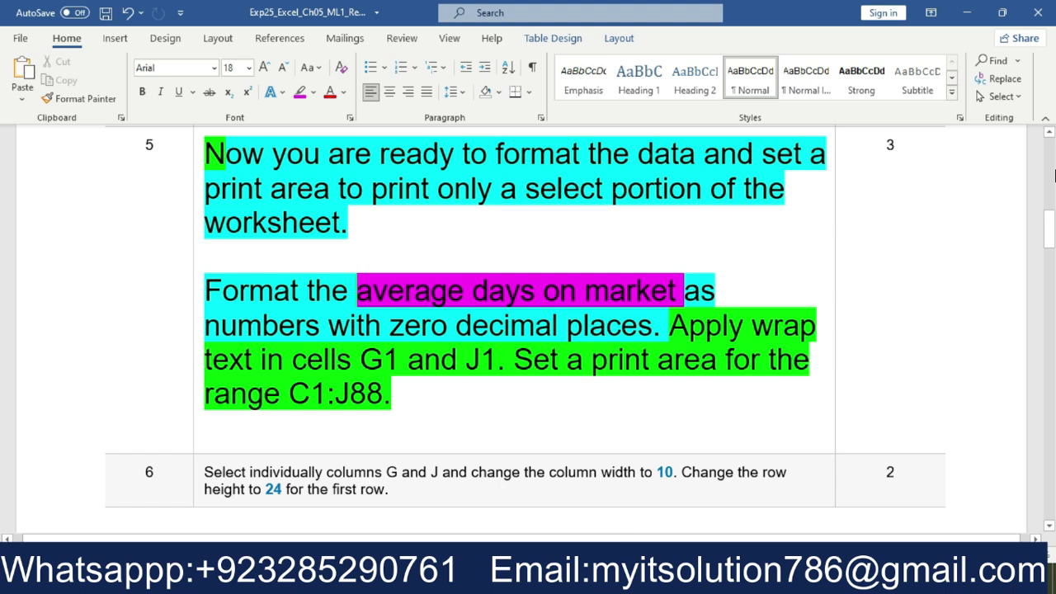
Switch to Excel, select the average Days on Market values in J16:J88, and return to the Word instructions.
click(629, 581)
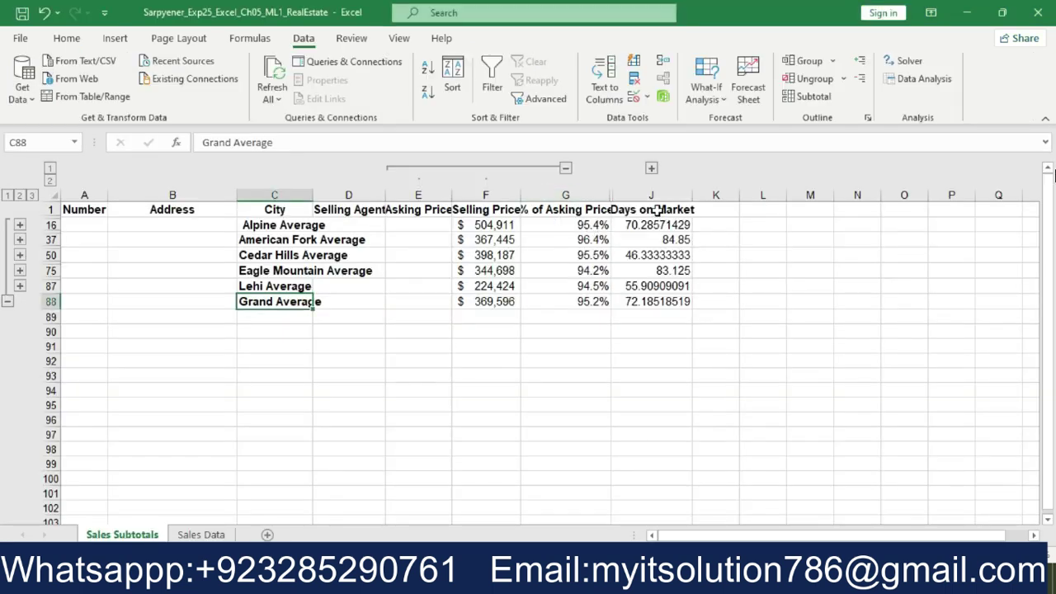
click(657, 209)
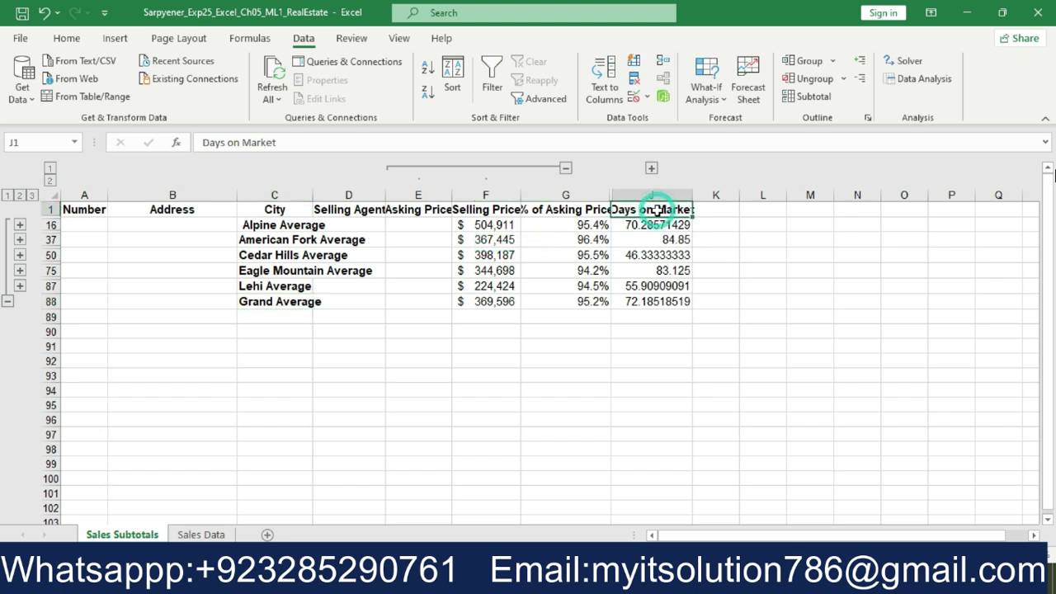
drag(657, 225, 667, 301)
key(alt+Tab)
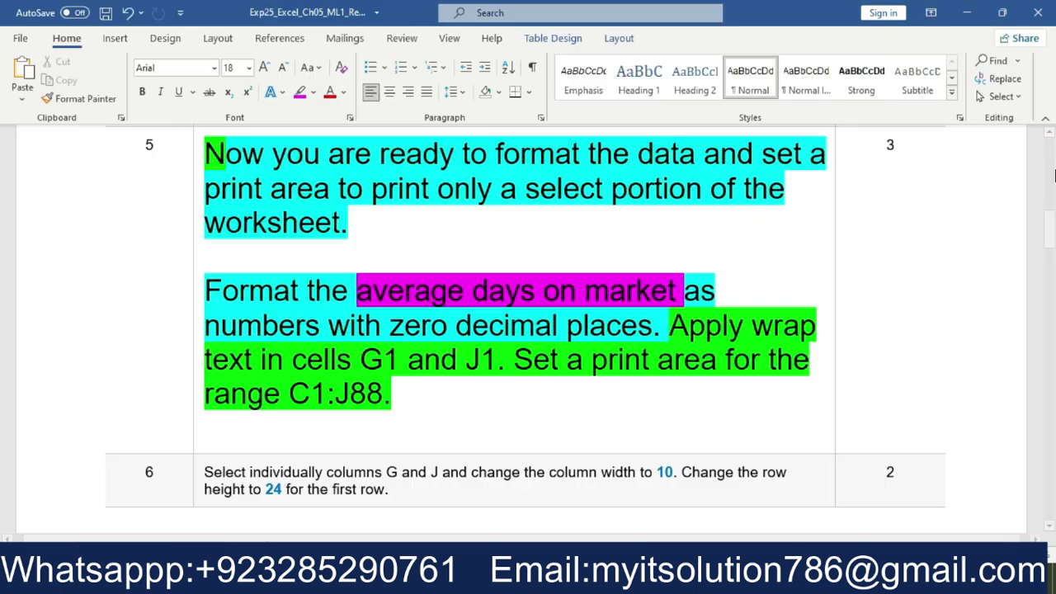